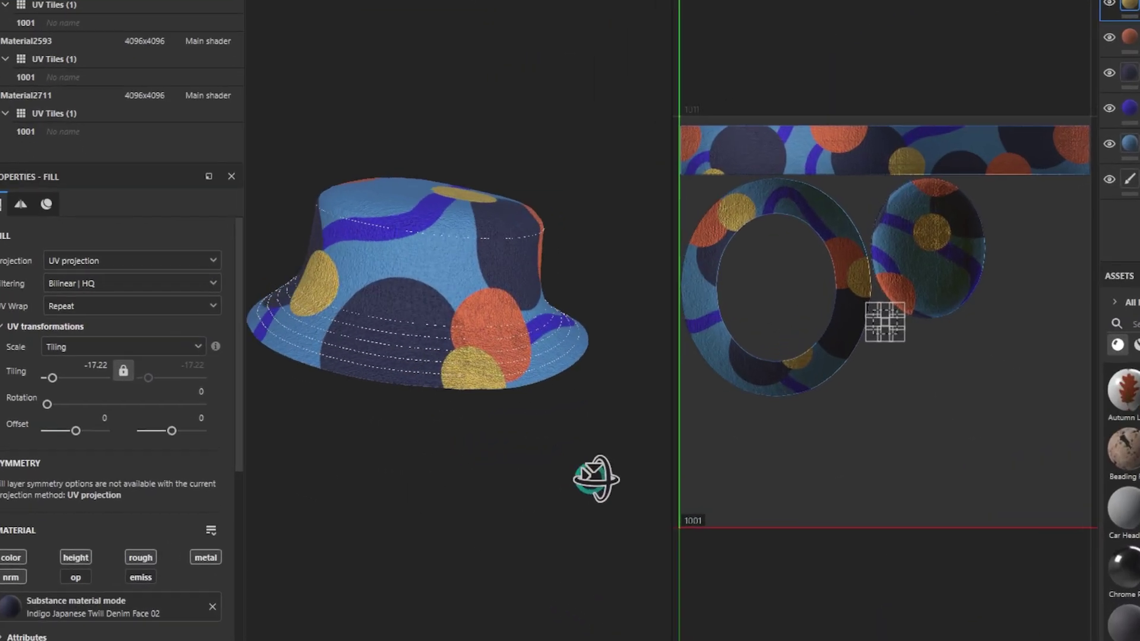
Step: Search the assets for "RIBBON" and examine the available ribbon materials, including the custom ribbon
{"action": "left_click_drag", "start_coordinate": [596, 478], "coordinate": [517, 482], "text": "alt"}
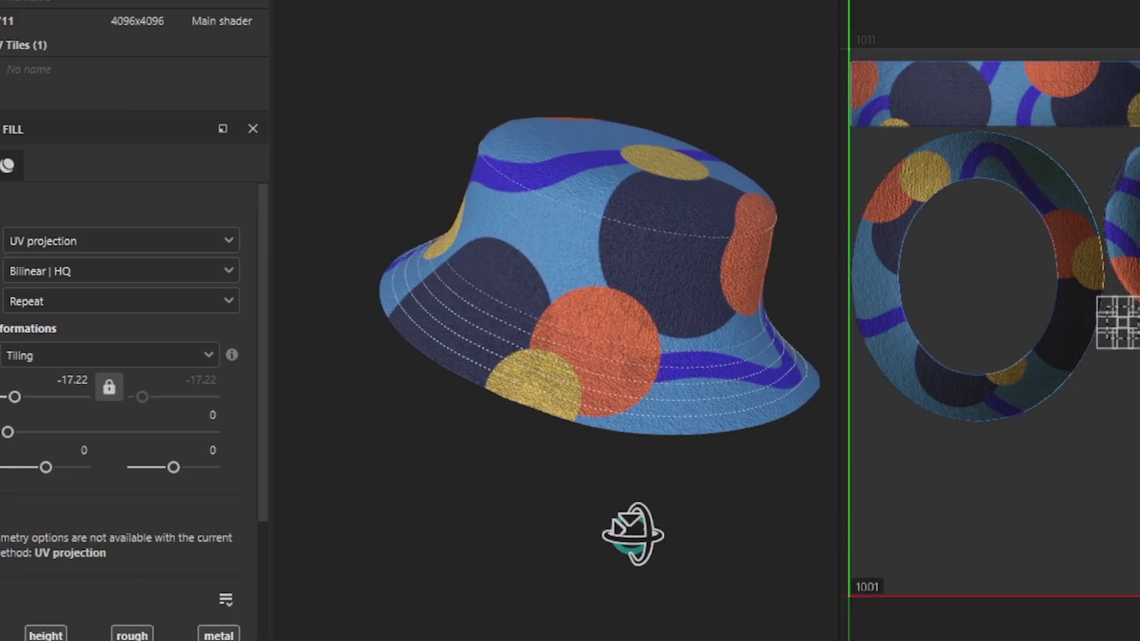
{"action": "left_click_drag", "start_coordinate": [633, 534], "coordinate": [675, 518], "text": "alt"}
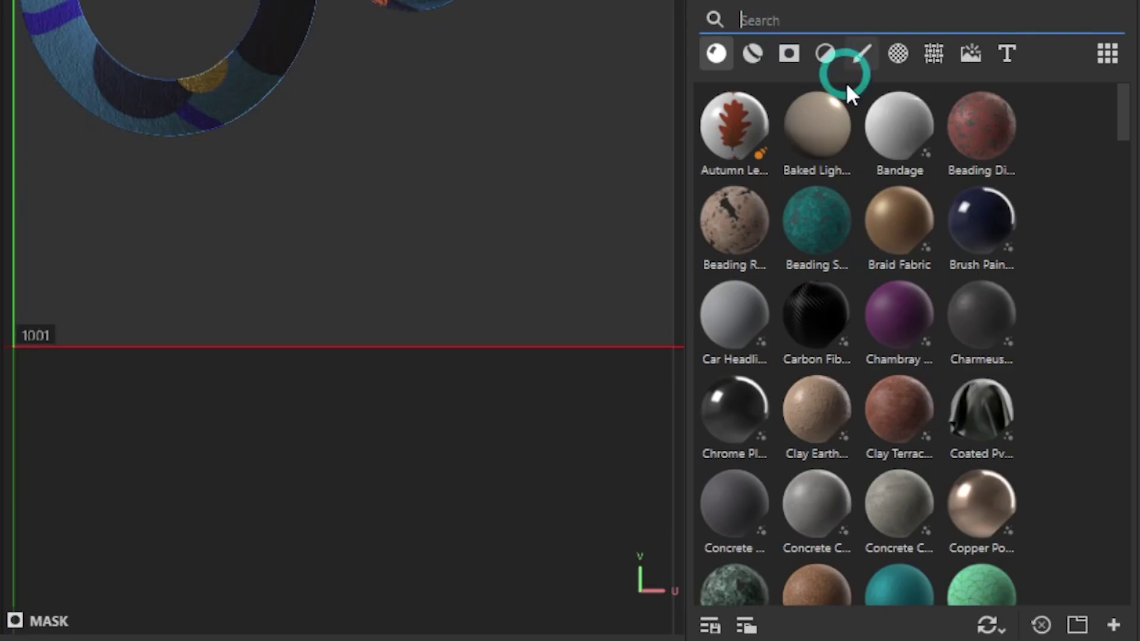
{"action": "type", "text": "RIBBON"}
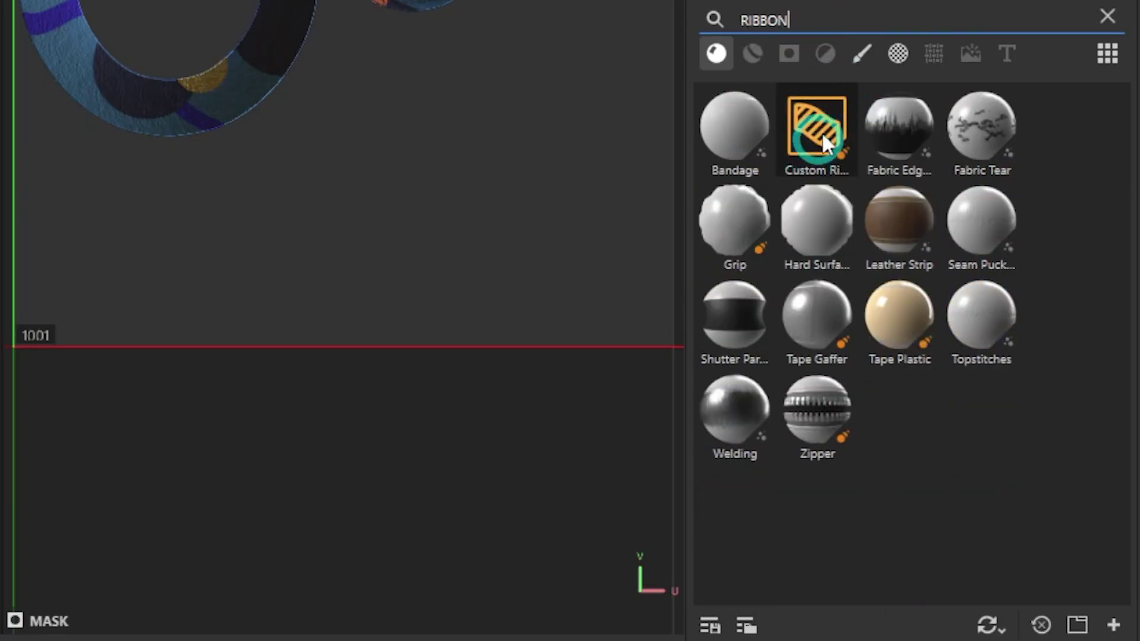
{"action": "left_click", "coordinate": [819, 129]}
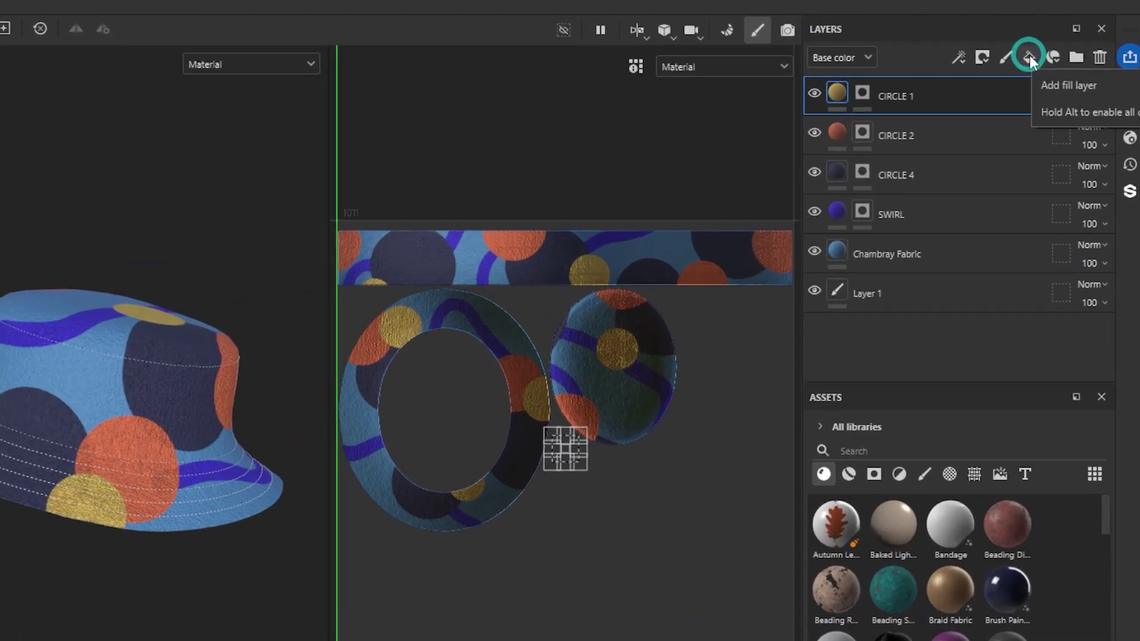
Step: Add a fill layer above CIRCLE 1 with a golden yellow base color and a black mask
{"action": "left_click", "coordinate": [1060, 46]}
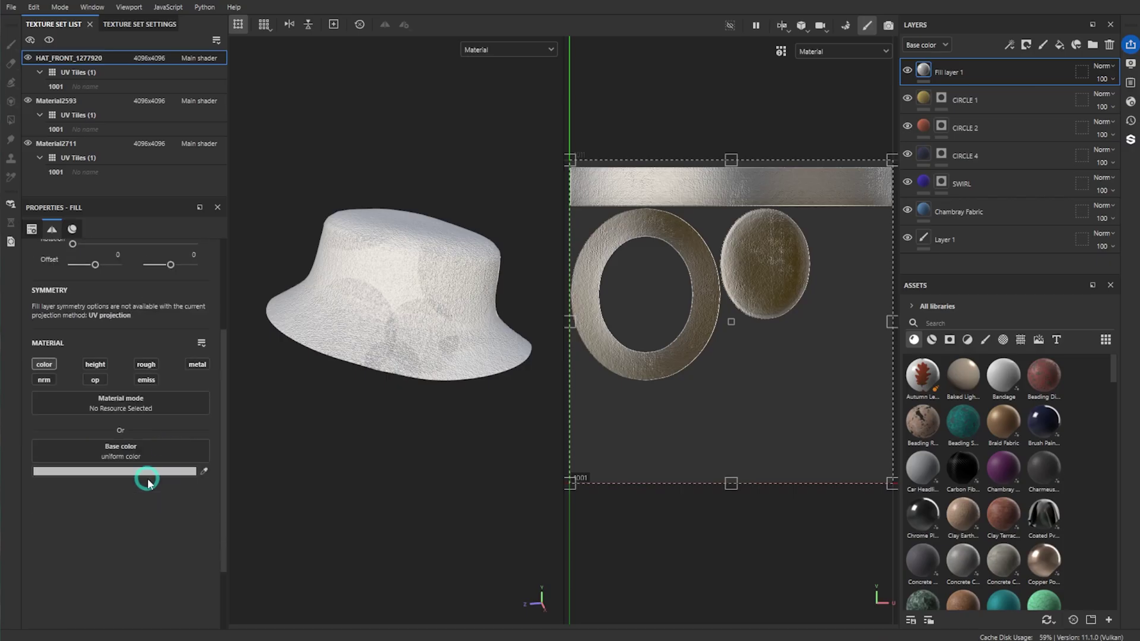
{"action": "left_click_drag", "start_coordinate": [469, 199], "coordinate": [648, 194]}
{"action": "left_click", "coordinate": [729, 298]}
{"action": "left_click", "coordinate": [734, 156]}
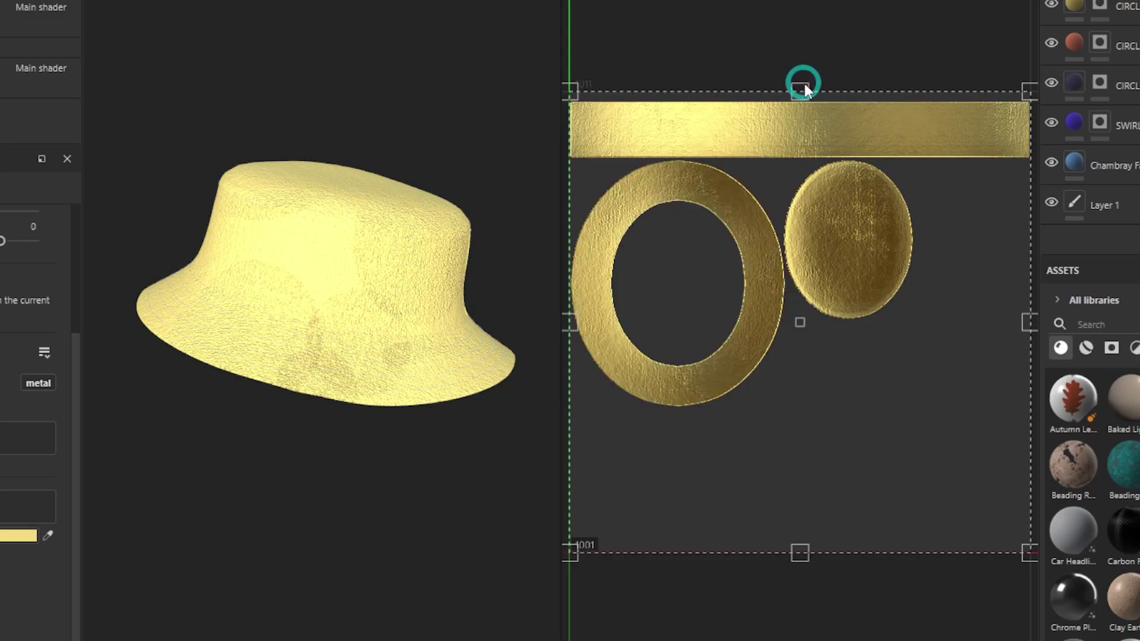
{"action": "left_click", "coordinate": [1026, 44]}
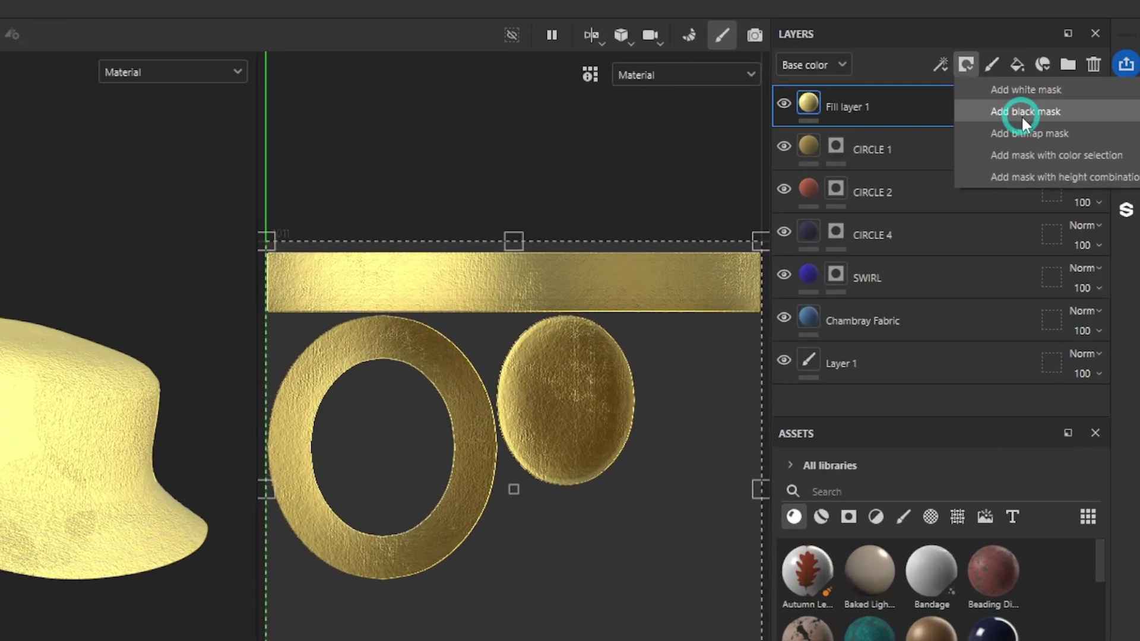
{"action": "left_click", "coordinate": [1021, 115]}
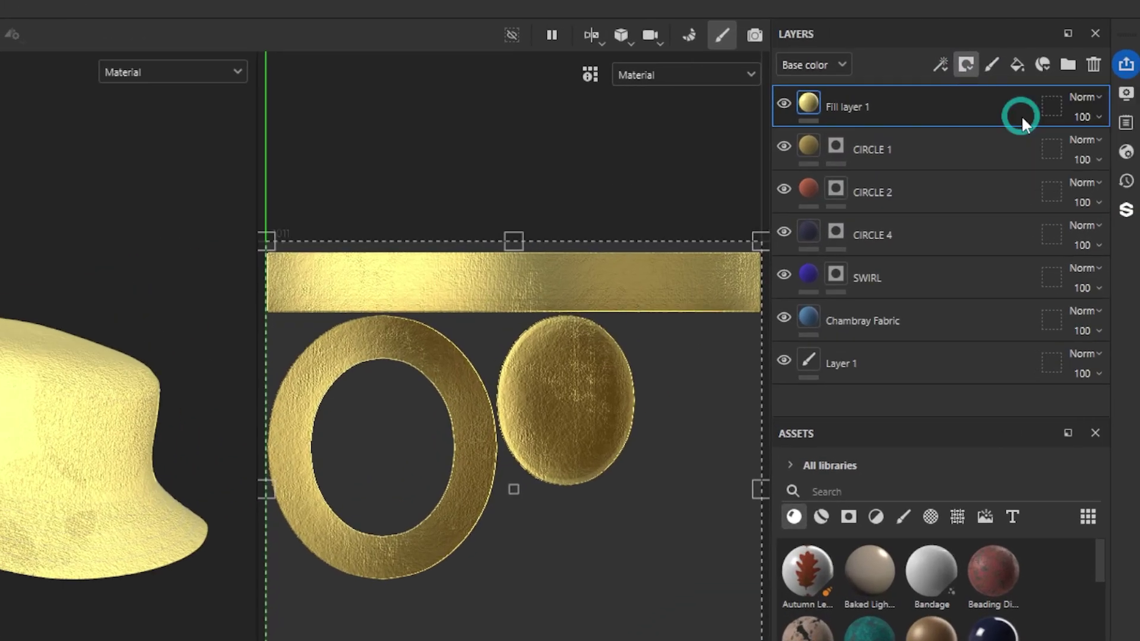
Step: Search the assets for "RIBBON" and load the Custom Ribbon material for painting on the mask
{"action": "left_click", "coordinate": [834, 490]}
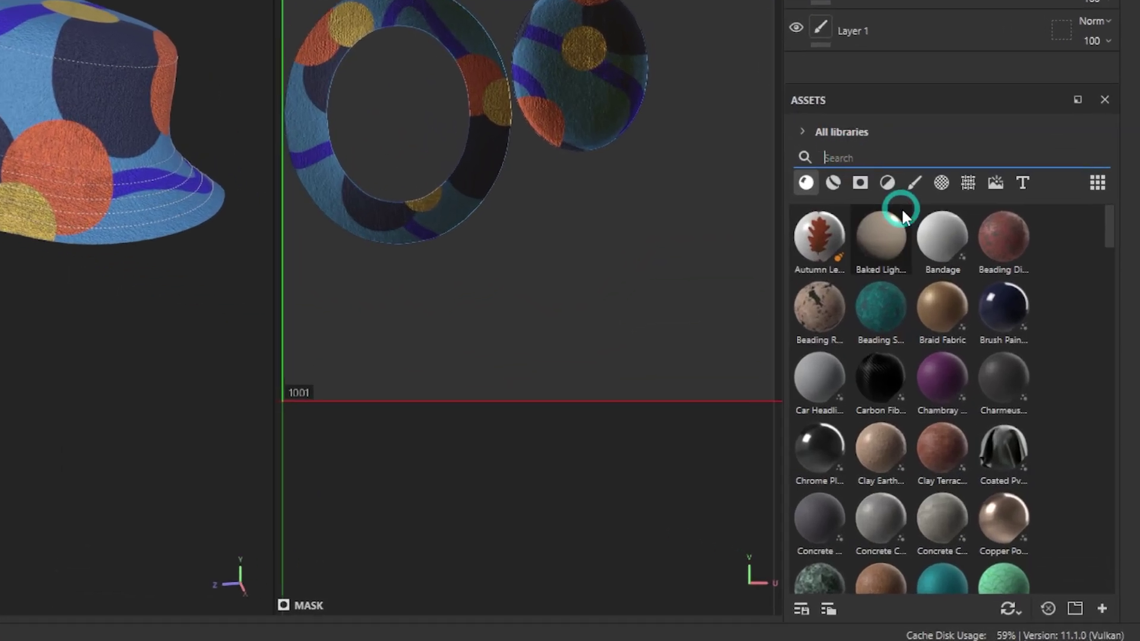
{"action": "type", "text": "RIBBON"}
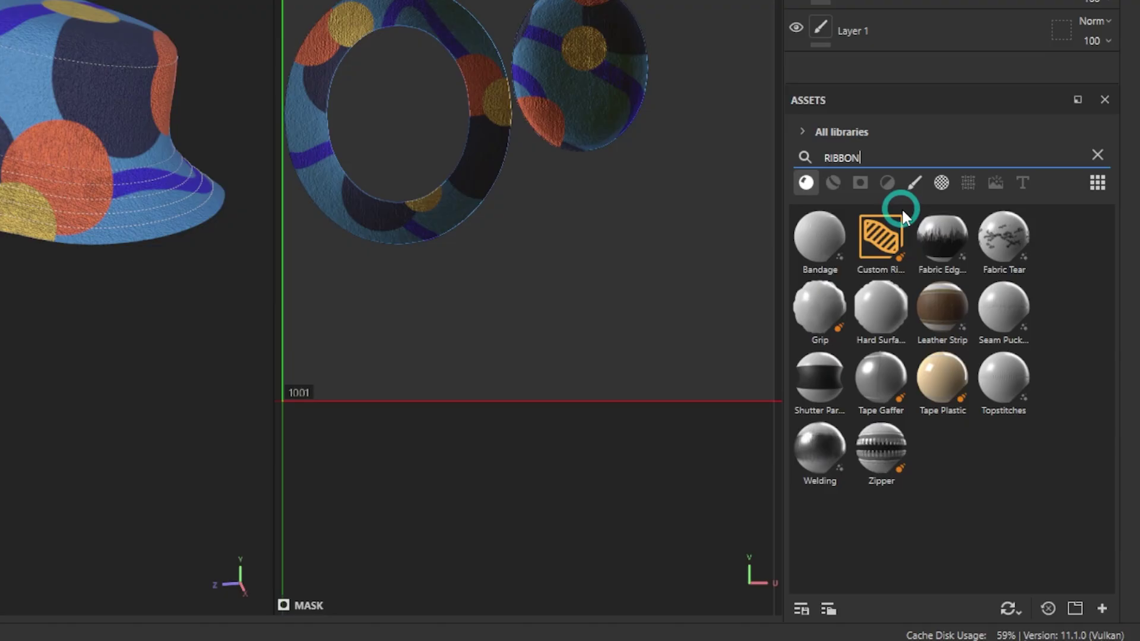
{"action": "left_click", "coordinate": [884, 241]}
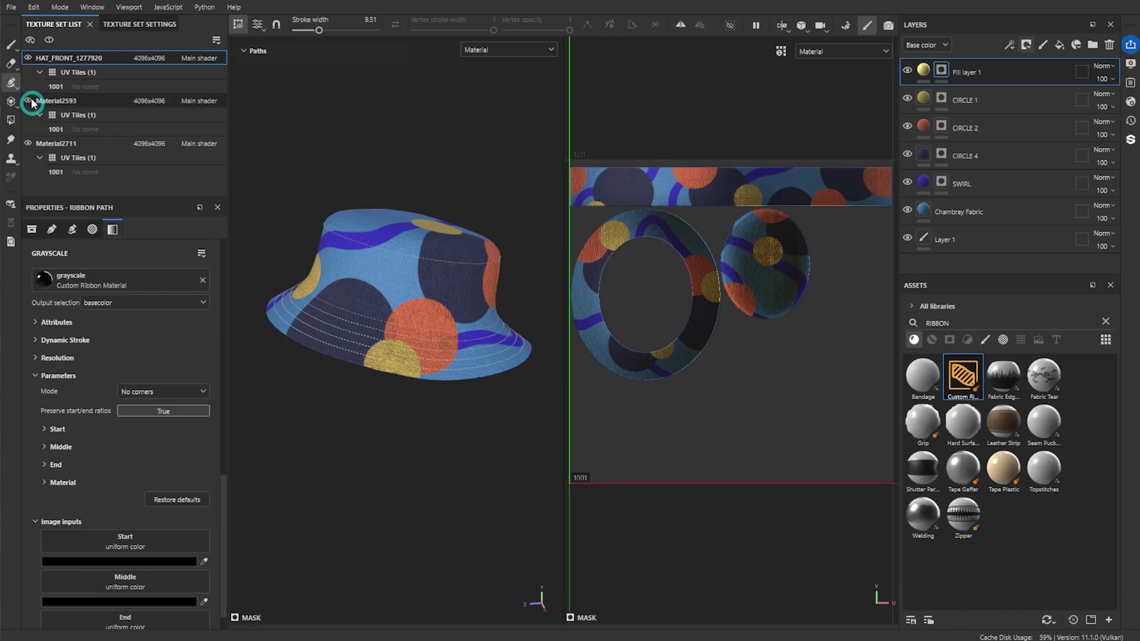
Step: Choose the Ribbon path tool and apply the Topstitches Straight preset from the Apparel presets
{"action": "left_click", "coordinate": [12, 83]}
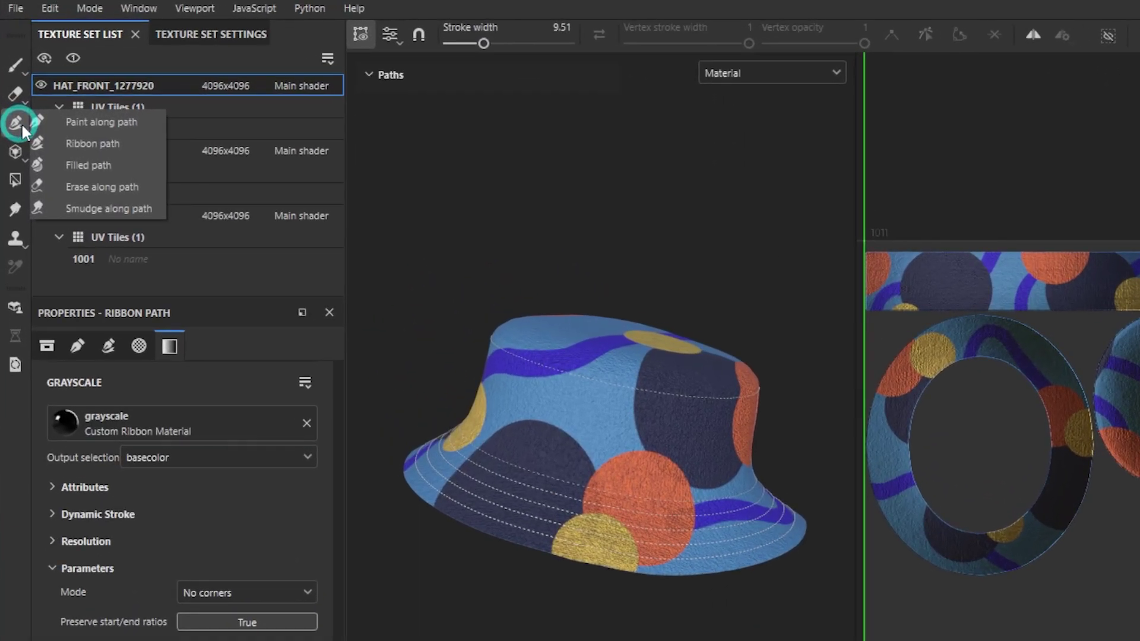
{"action": "left_click", "coordinate": [91, 95]}
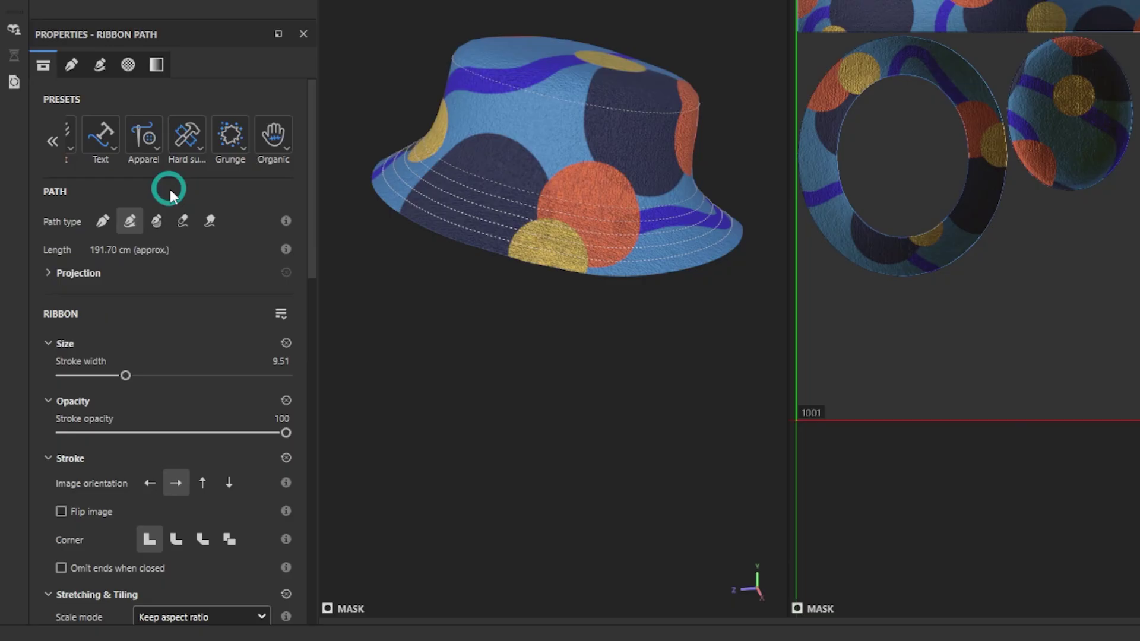
{"action": "left_click", "coordinate": [148, 139]}
{"action": "scroll", "coordinate": [255, 261], "scroll_direction": "down", "scroll_amount": 5}
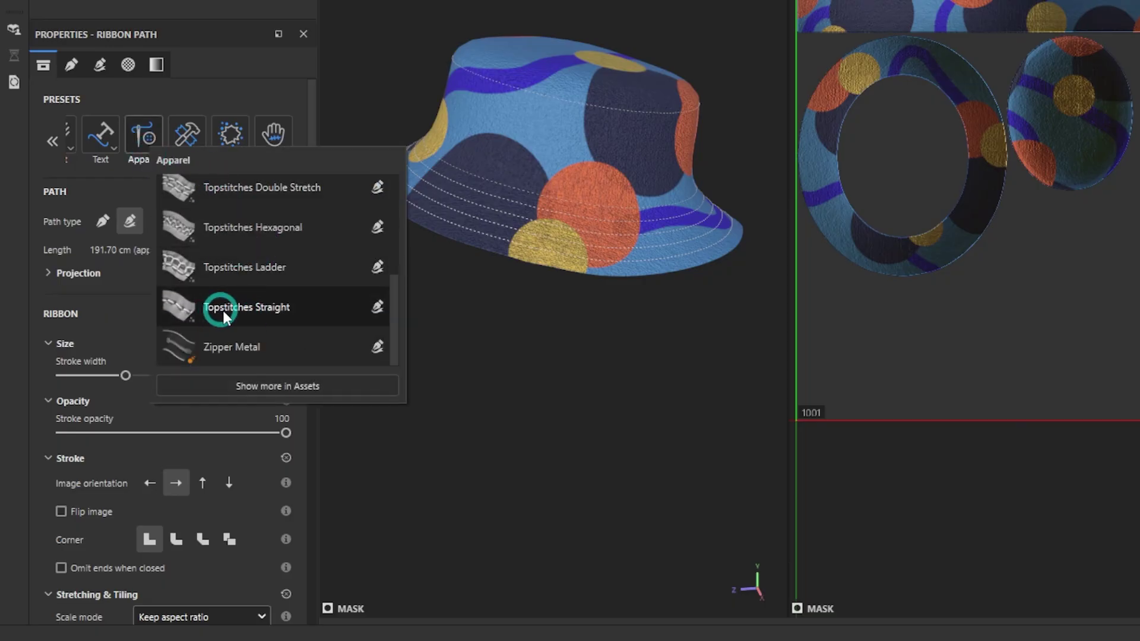
{"action": "left_click", "coordinate": [273, 312]}
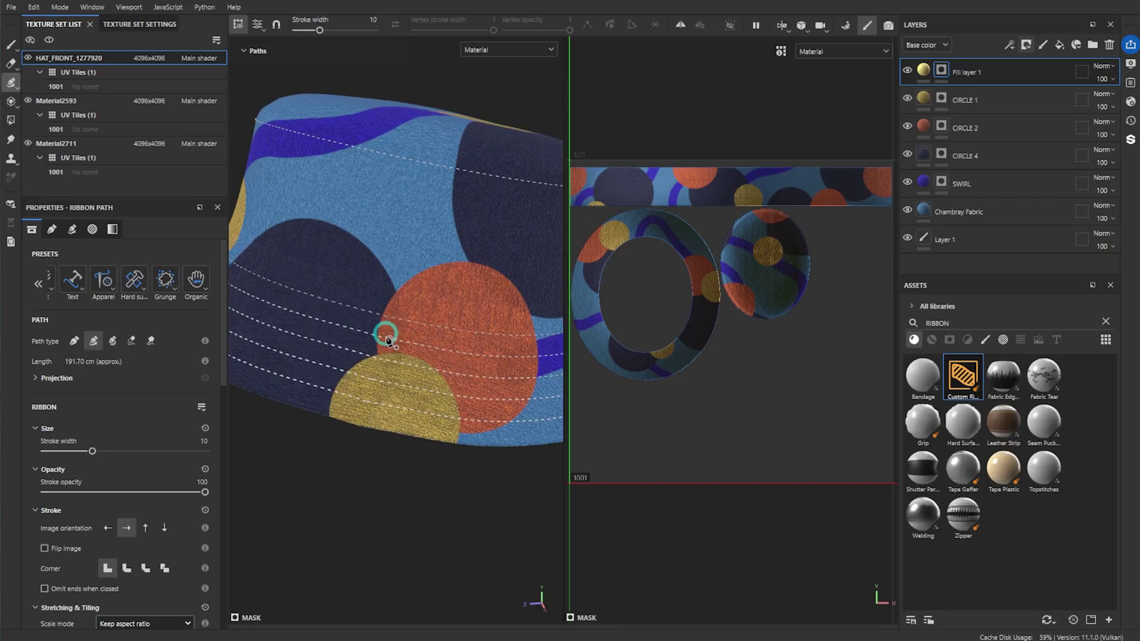
Step: Draw a ribbon path around the visible edge of the orange circle, starting and ending at the yellow circle
{"action": "left_click", "coordinate": [377, 352]}
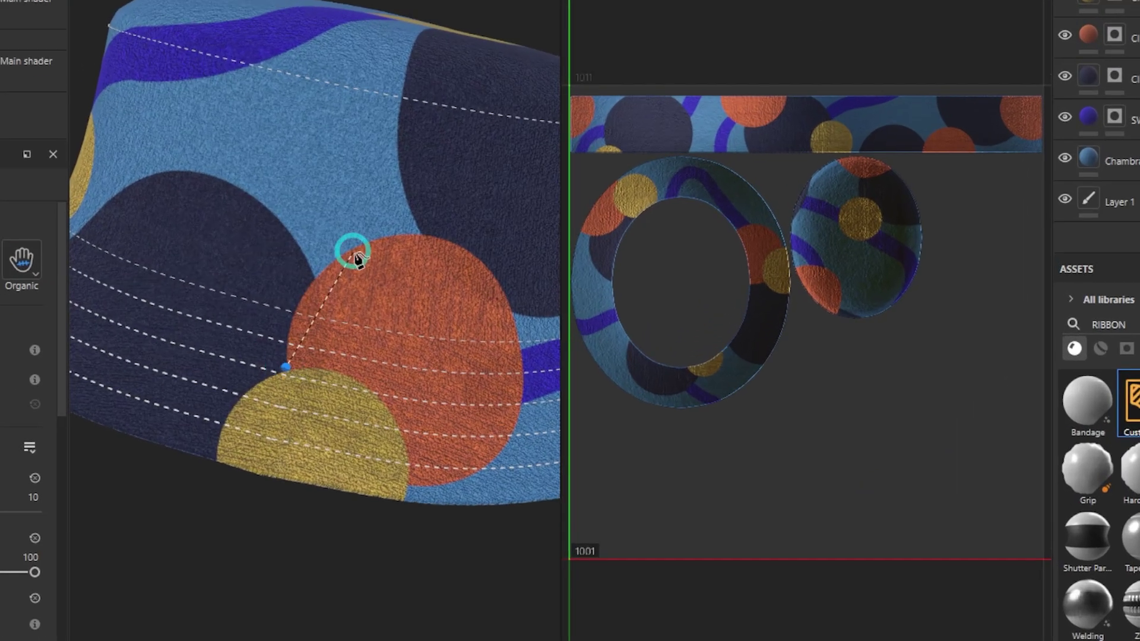
{"action": "left_click", "coordinate": [406, 280]}
{"action": "left_click", "coordinate": [480, 264]}
{"action": "left_click", "coordinate": [517, 316]}
{"action": "left_click", "coordinate": [521, 426]}
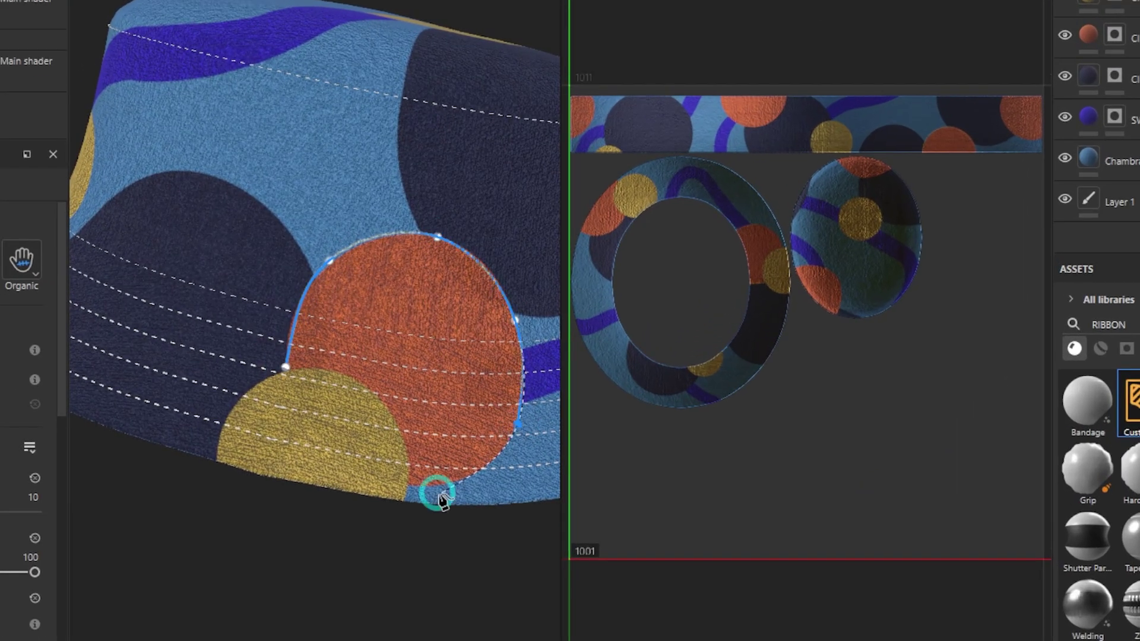
{"action": "left_click", "coordinate": [477, 474]}
{"action": "left_click", "coordinate": [406, 483]}
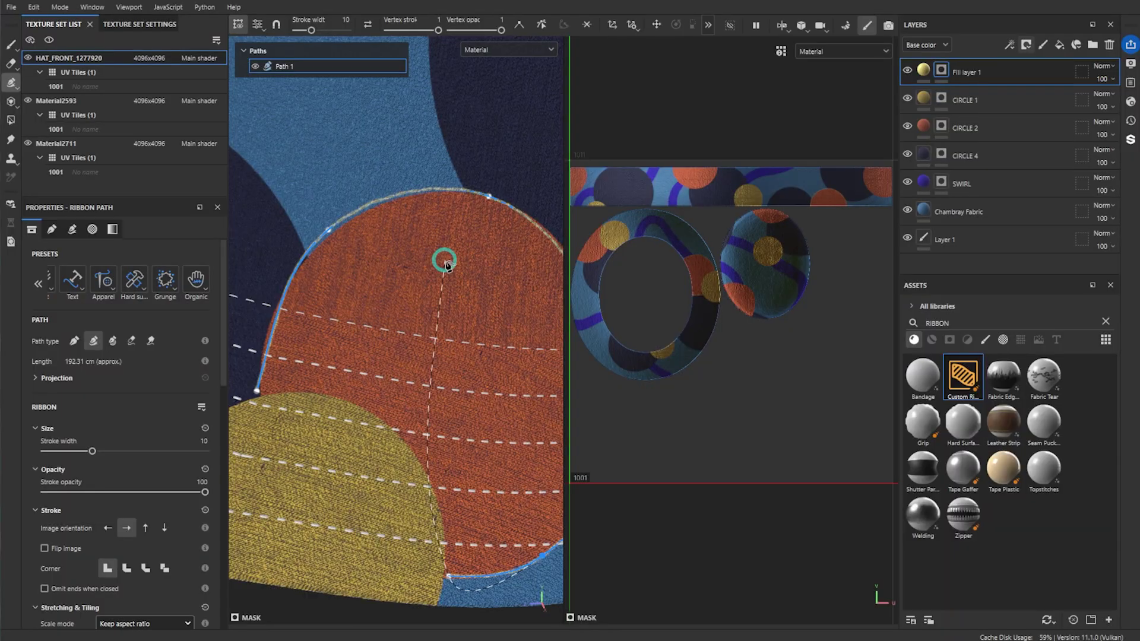
{"action": "key", "text": "Return"}
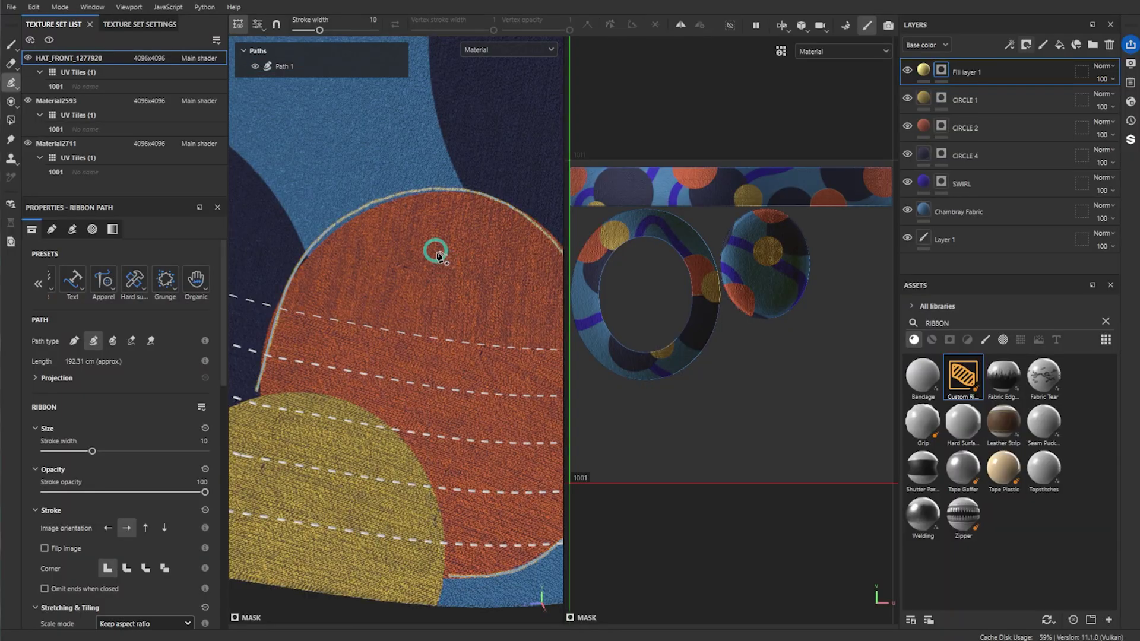
Step: Enable height at 0.7228 and roughness on the golden fill layer, and raise the roughness
{"action": "left_click", "coordinate": [892, 77]}
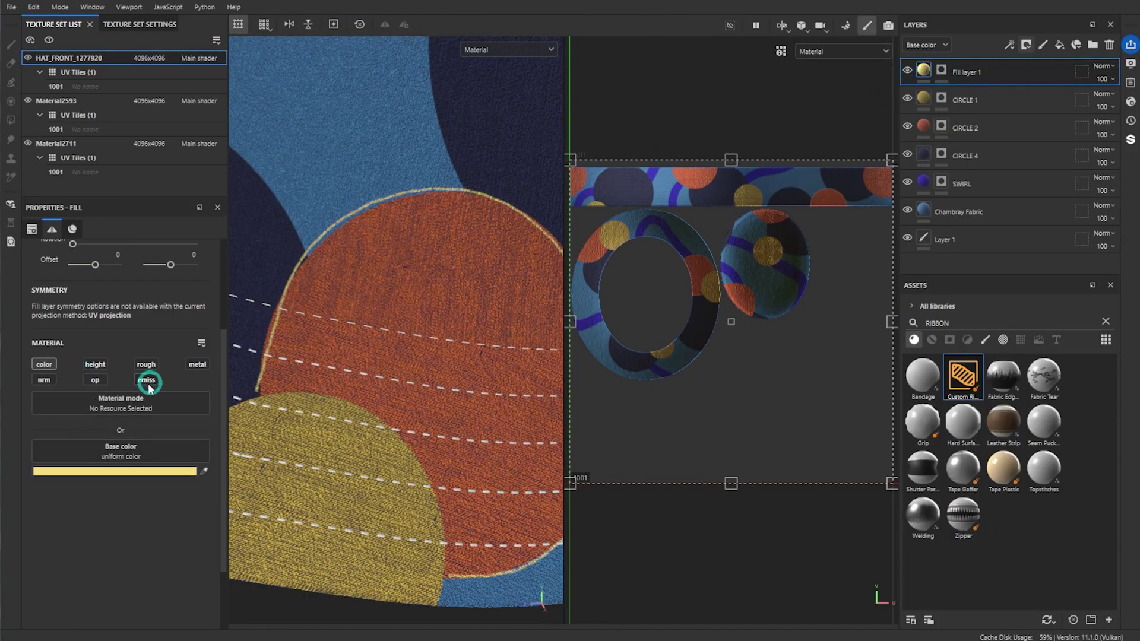
{"action": "left_click", "coordinate": [99, 364]}
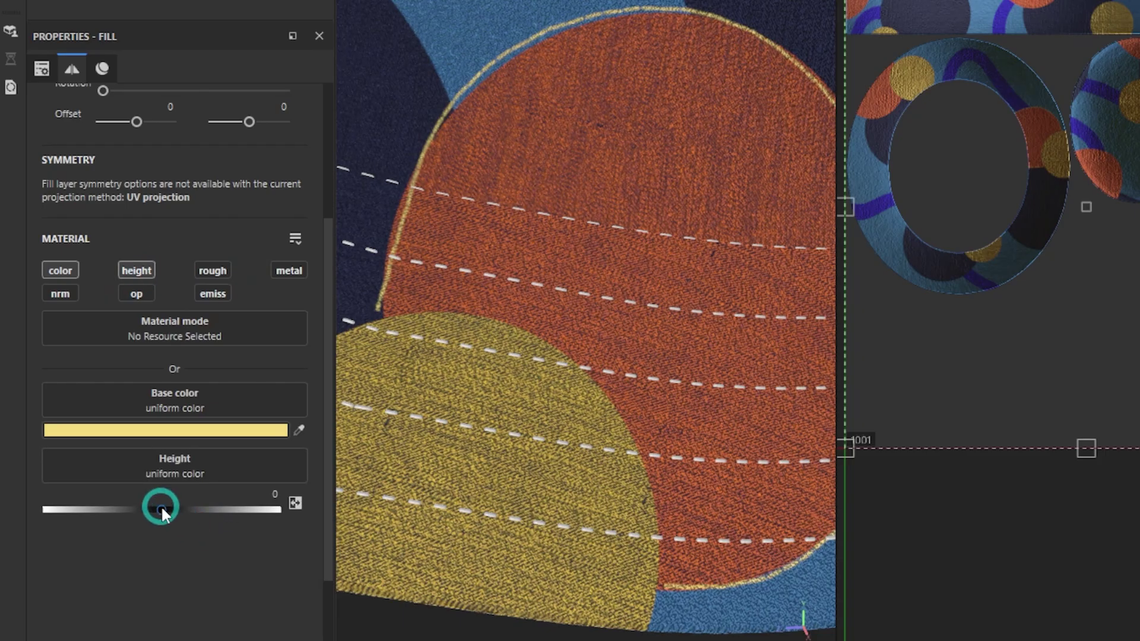
{"action": "left_click_drag", "start_coordinate": [162, 508], "coordinate": [247, 508]}
{"action": "left_click", "coordinate": [213, 271]}
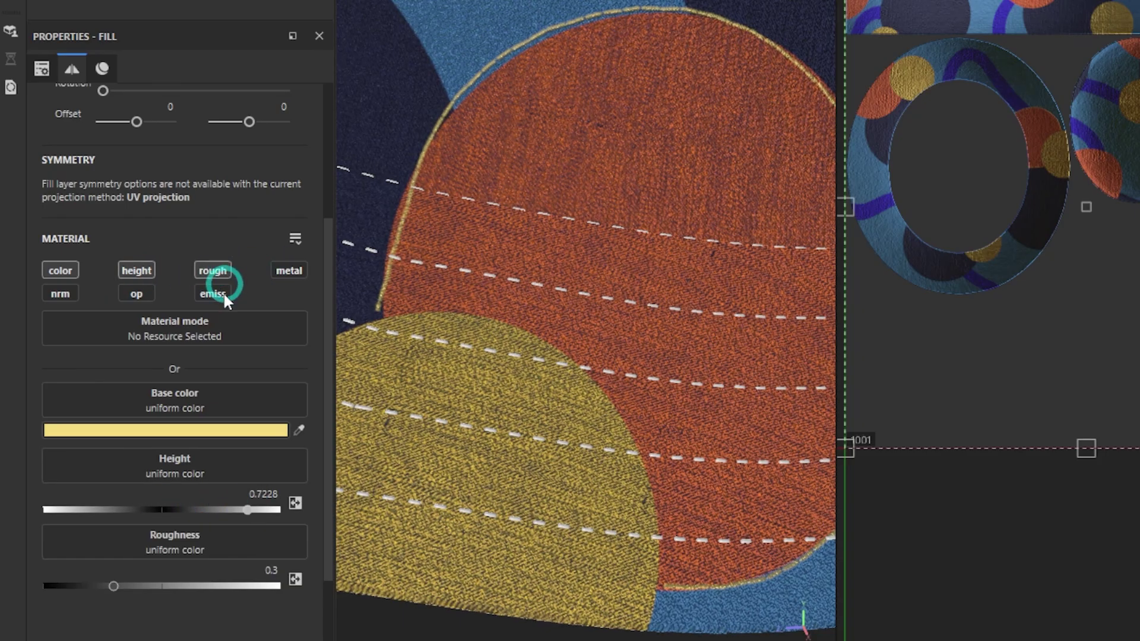
{"action": "mouse_move", "coordinate": [194, 578]}
{"action": "left_mouse_down"}
{"action": "mouse_move", "coordinate": [180, 583]}
{"action": "mouse_move", "coordinate": [207, 585]}
{"action": "left_mouse_up"}
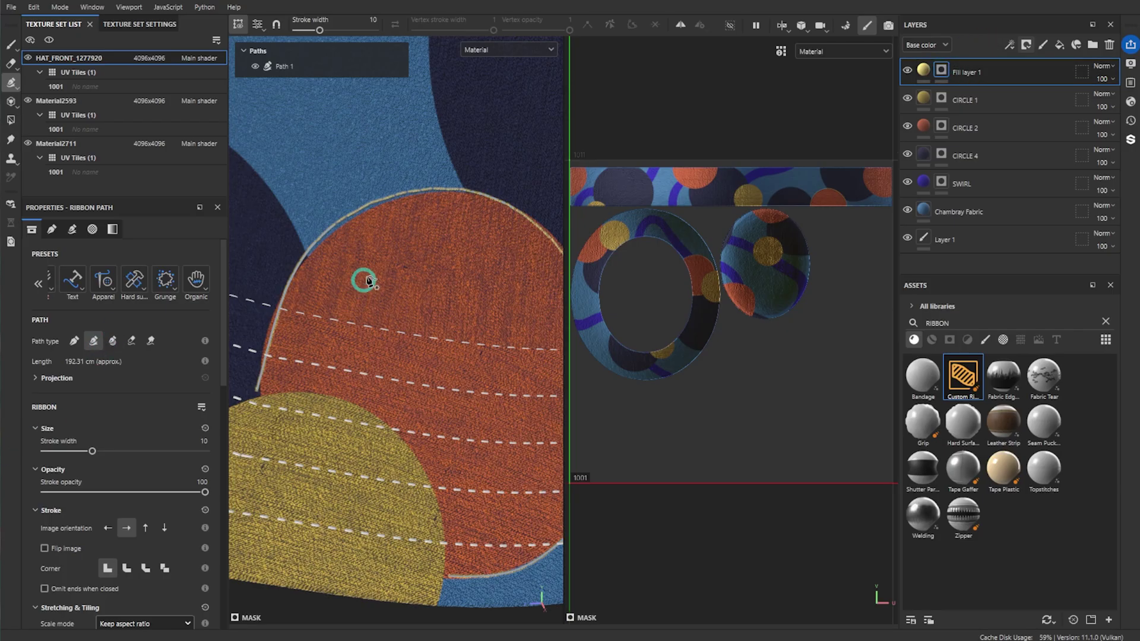
Step: Change the classic stitch type of the path around the orange circle to Zigzag Stitch
{"action": "scroll", "coordinate": [109, 402], "scroll_direction": "down", "scroll_amount": 10}
{"action": "scroll", "coordinate": [133, 442], "scroll_direction": "down", "scroll_amount": 3}
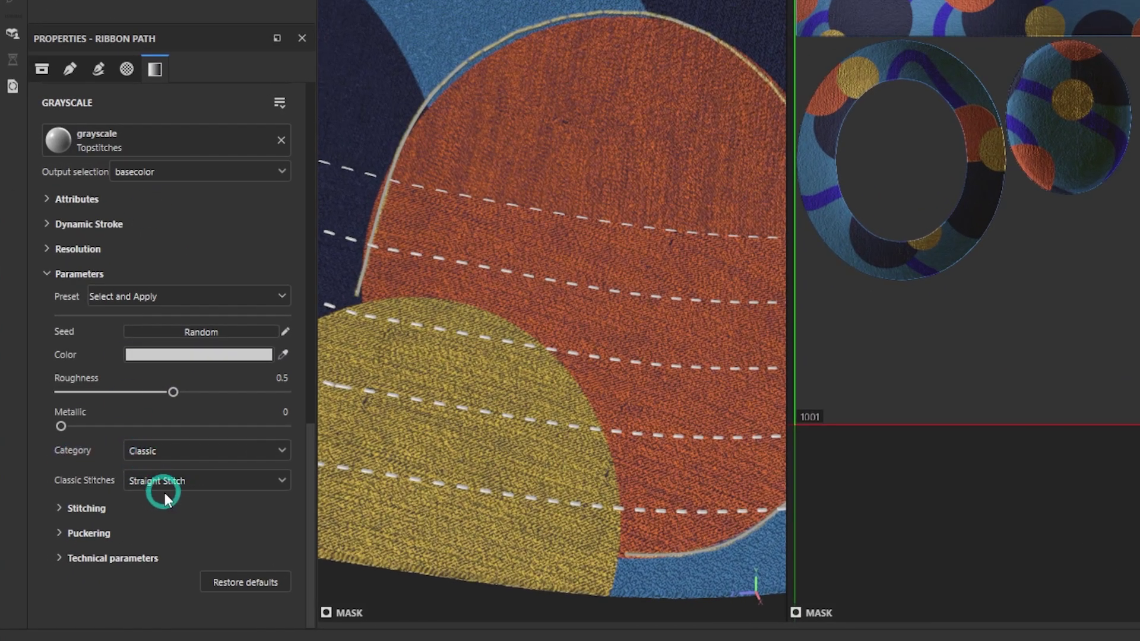
{"action": "left_click", "coordinate": [182, 486]}
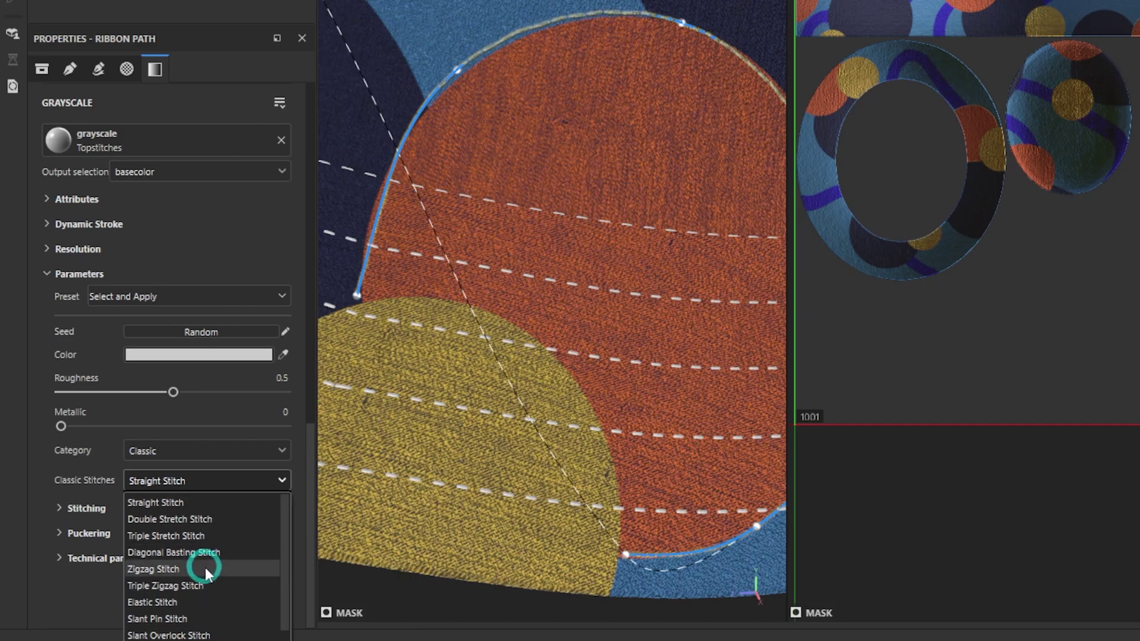
{"action": "left_click", "coordinate": [205, 565]}
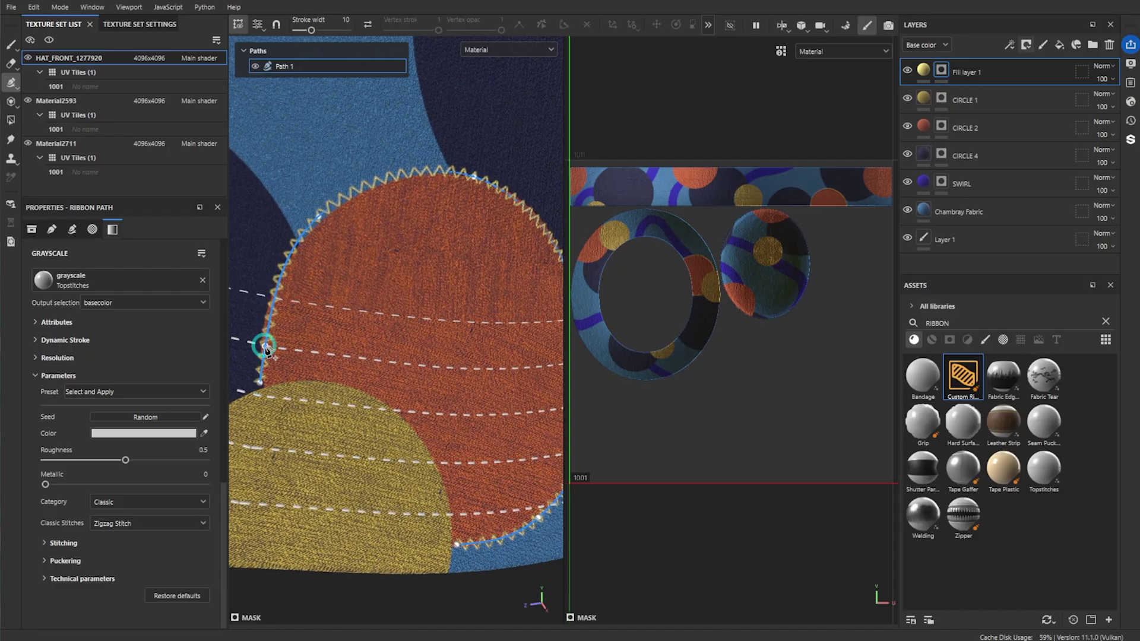
Step: Adjust the path's points so the zigzag stitching follows the orange circle's edge, and deselect the path
{"action": "scroll", "coordinate": [265, 350], "scroll_direction": "up", "scroll_amount": 2}
{"action": "left_click_drag", "start_coordinate": [265, 387], "coordinate": [266, 393]}
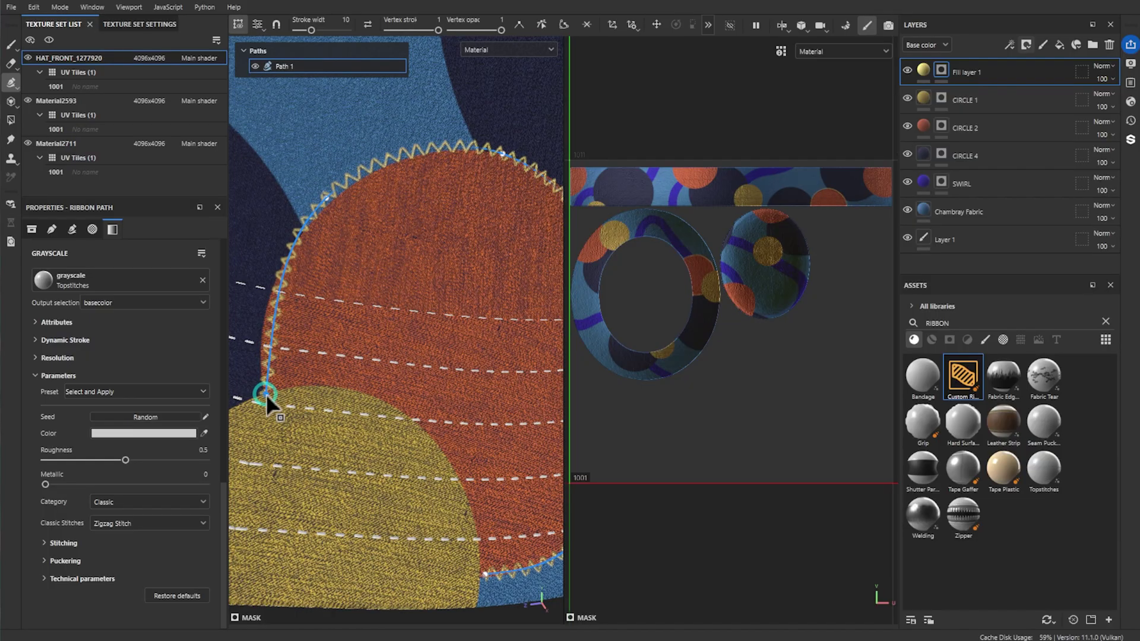
{"action": "left_click_drag", "start_coordinate": [276, 310], "coordinate": [273, 301]}
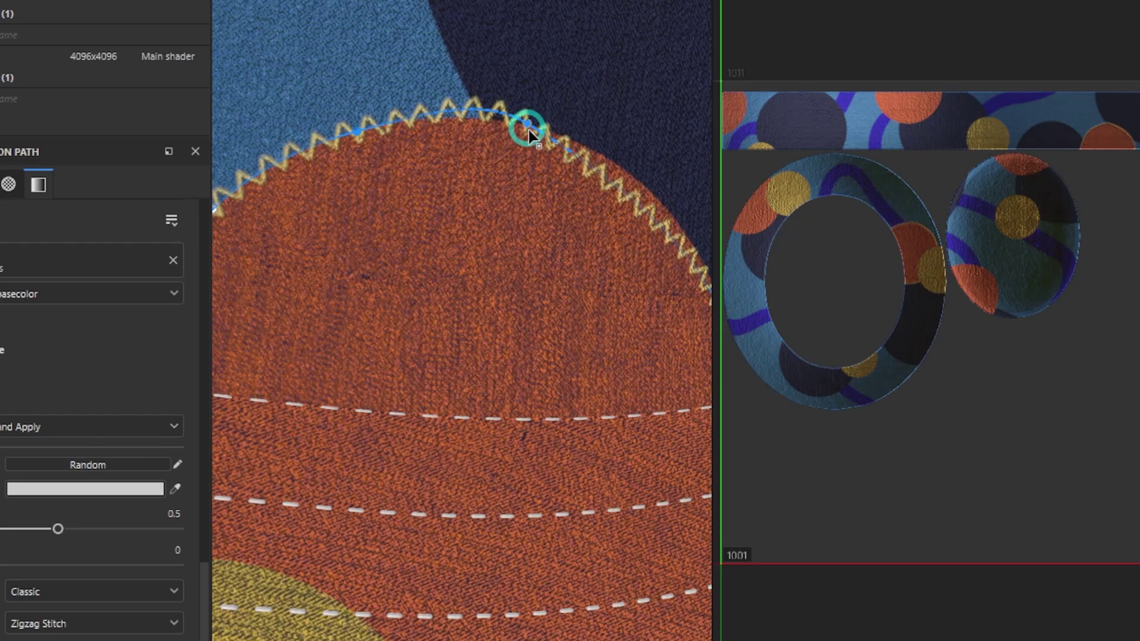
{"action": "left_click_drag", "start_coordinate": [528, 130], "coordinate": [603, 155]}
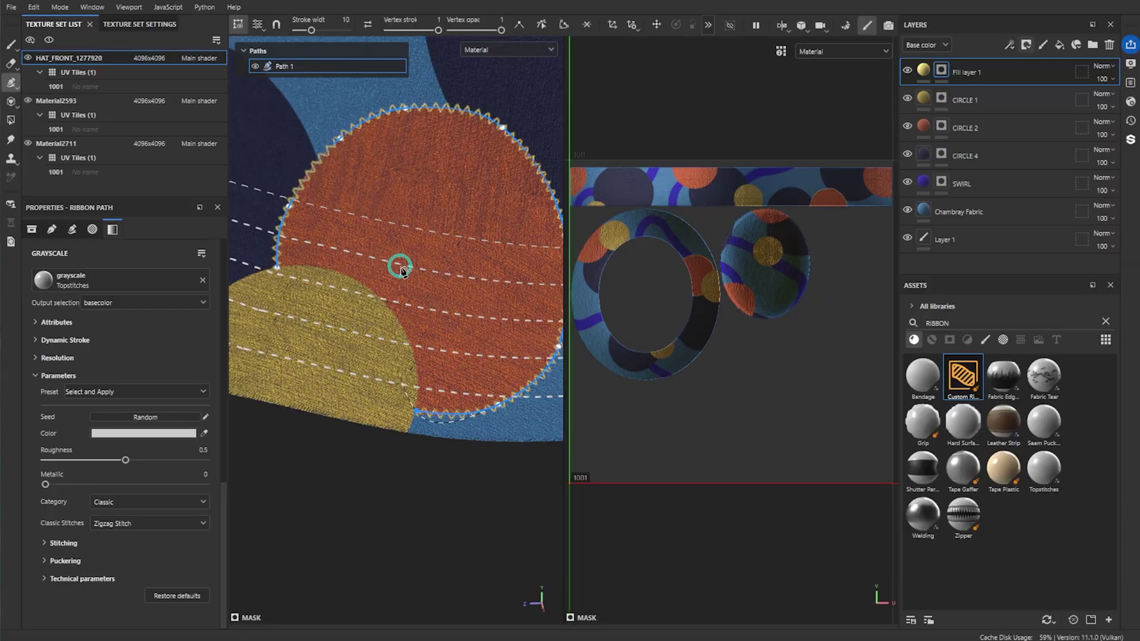
{"action": "scroll", "coordinate": [399, 266], "scroll_direction": "down", "scroll_amount": 1}
{"action": "left_click", "coordinate": [56, 87]}
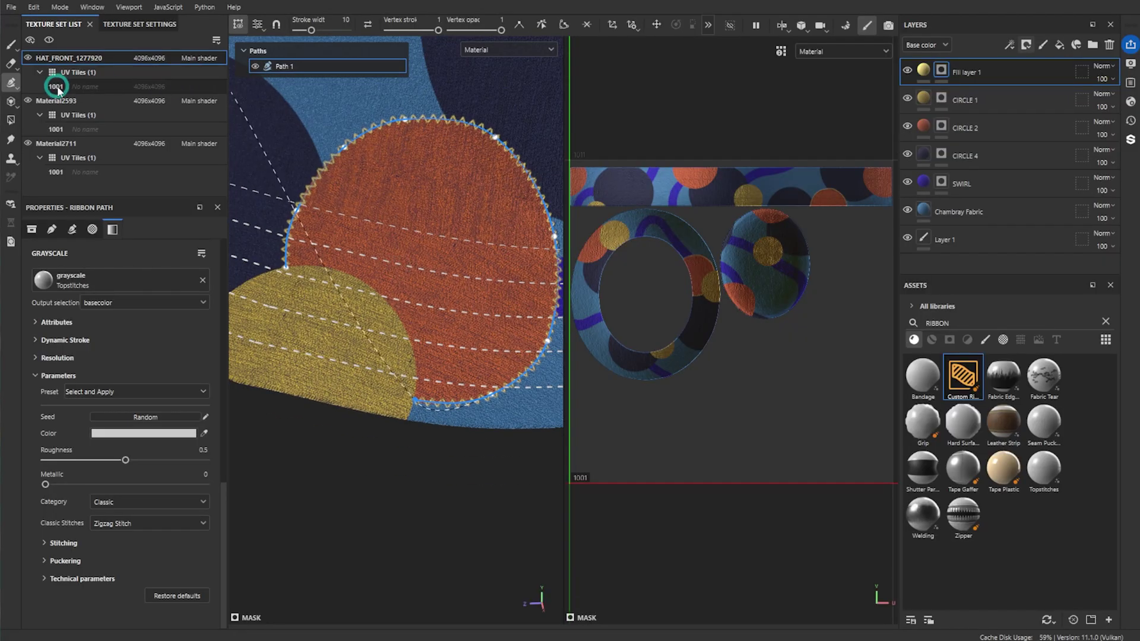
{"action": "left_click", "coordinate": [300, 159]}
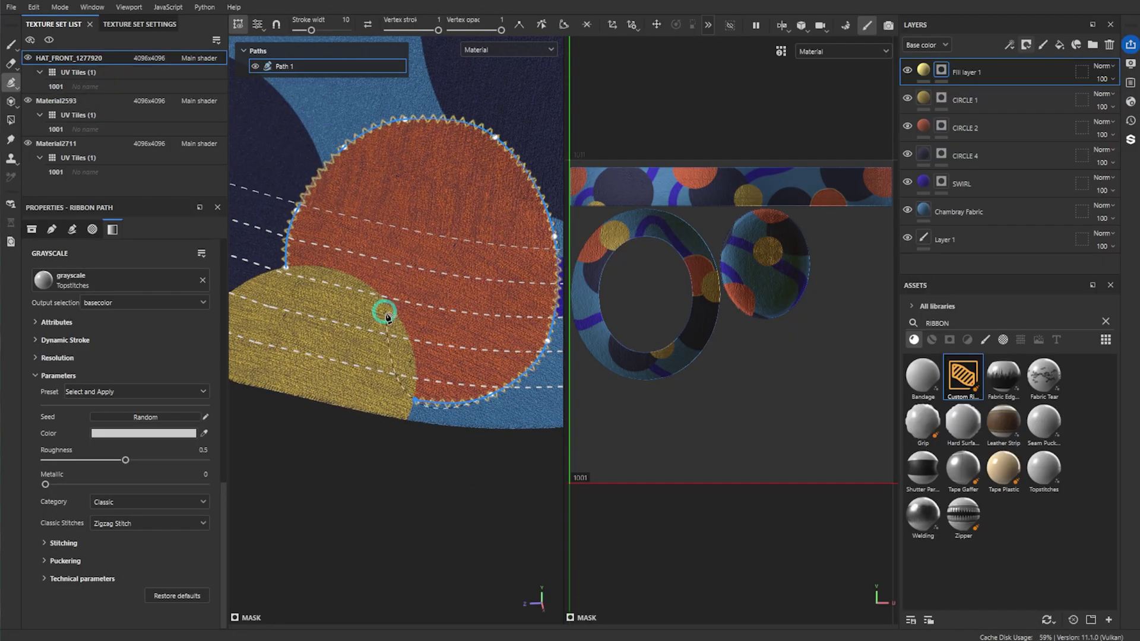
{"action": "key", "text": "Escape"}
Step: Draw a second ribbon path along the curved edge of the yellow circle, from one brim edge point to the other
{"action": "scroll", "coordinate": [368, 377], "scroll_direction": "down", "scroll_amount": 2}
{"action": "middle_click_drag", "start_coordinate": [364, 333], "coordinate": [418, 312], "text": "alt"}
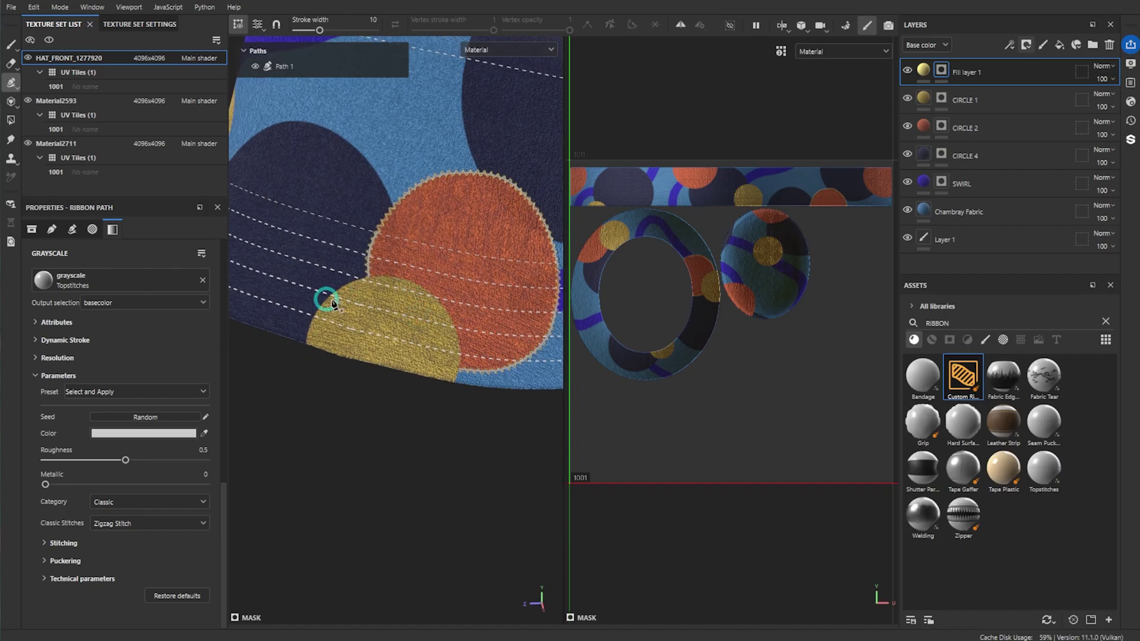
{"action": "scroll", "coordinate": [440, 315], "scroll_direction": "up", "scroll_amount": 3}
{"action": "middle_click_drag", "start_coordinate": [401, 342], "coordinate": [433, 352]}
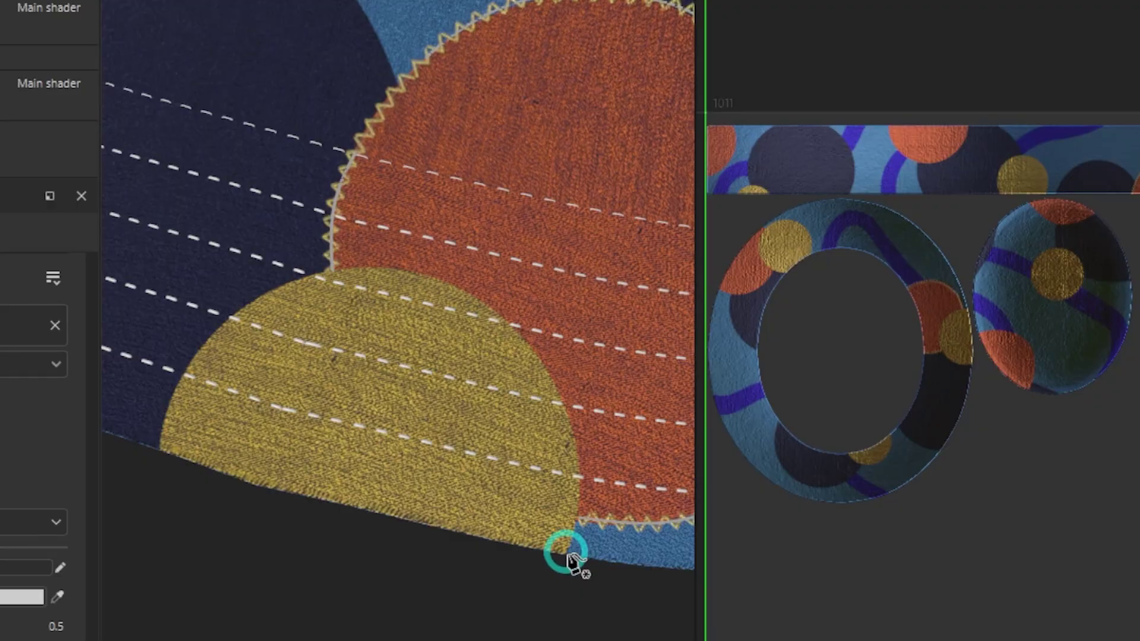
{"action": "mouse_move", "coordinate": [566, 552]}
{"action": "left_mouse_down"}
{"action": "mouse_move", "coordinate": [572, 471]}
{"action": "mouse_move", "coordinate": [532, 351]}
{"action": "mouse_move", "coordinate": [396, 268]}
{"action": "mouse_move", "coordinate": [272, 285]}
{"action": "mouse_move", "coordinate": [173, 448]}
{"action": "left_mouse_up"}
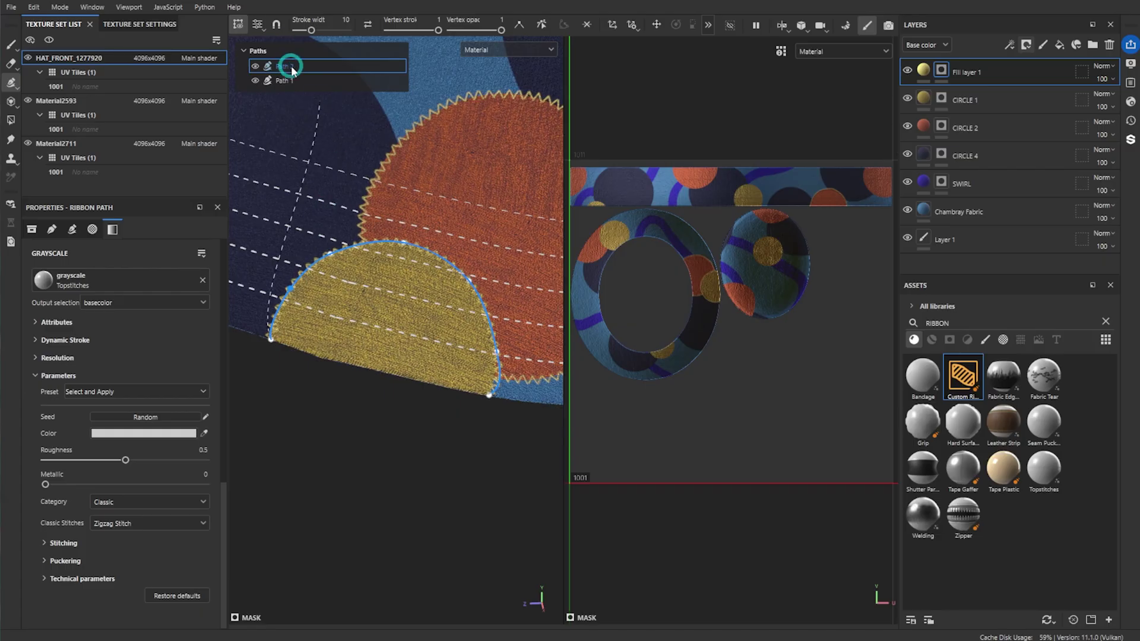
Step: Try Slant Pin Stitch as the classic stitch type of the path along the yellow circle
{"action": "left_click", "coordinate": [127, 523]}
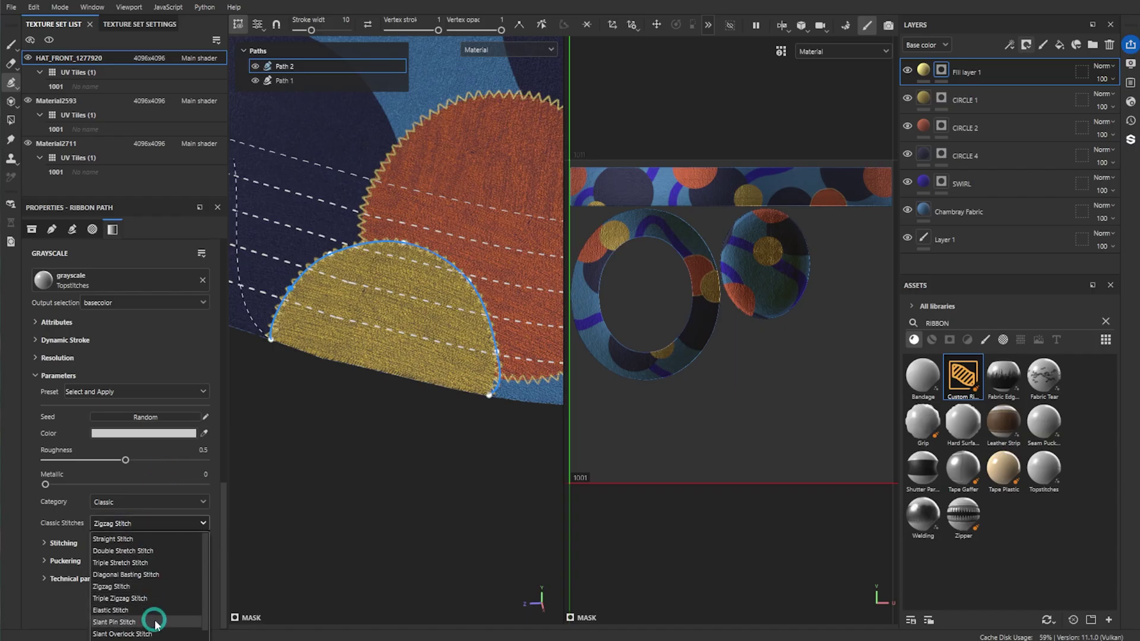
{"action": "left_click", "coordinate": [155, 622]}
{"action": "scroll", "coordinate": [392, 359], "scroll_direction": "up", "scroll_amount": 2}
Step: Switch the yellow circle path's stitch category to Decorative, using the Bridging Stitch
{"action": "left_click", "coordinate": [138, 502]}
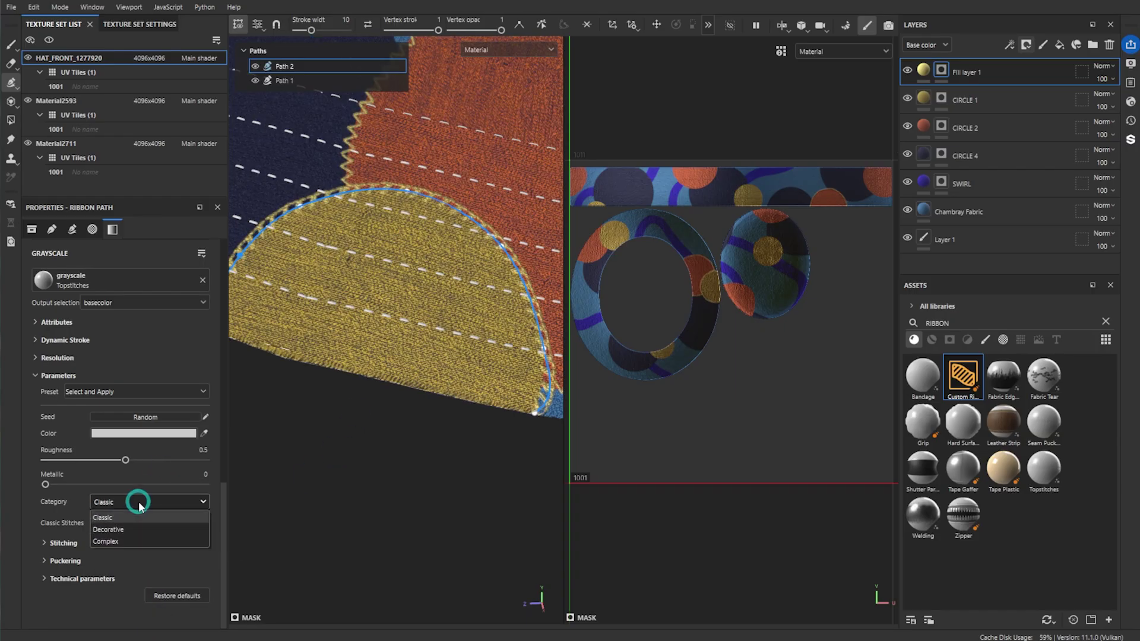
{"action": "left_click", "coordinate": [143, 529]}
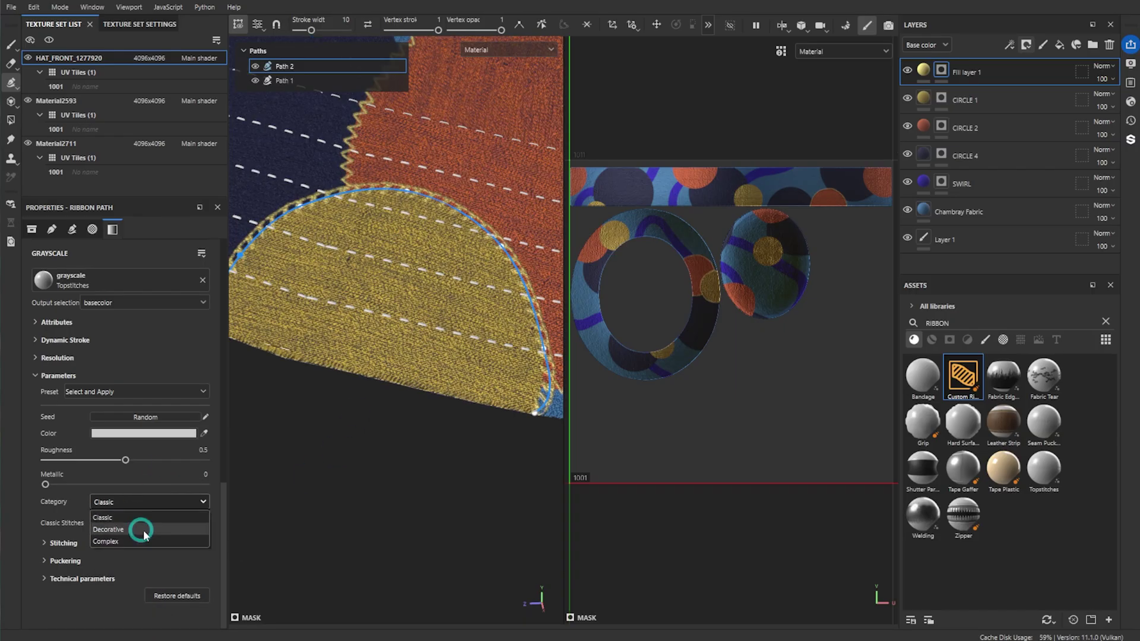
{"action": "scroll", "coordinate": [392, 380], "scroll_direction": "down", "scroll_amount": 2}
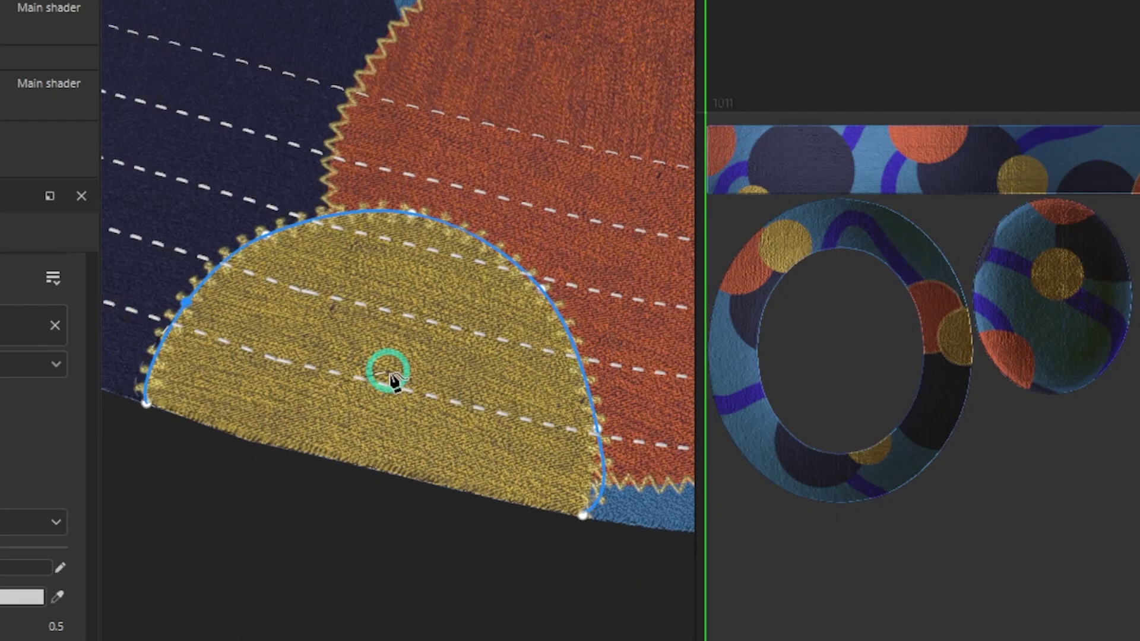
Step: Move the path point near the brim edge so the stitching follows the yellow circle's edge, and deselect the path
{"action": "left_click_drag", "start_coordinate": [285, 351], "coordinate": [265, 402], "text": "alt"}
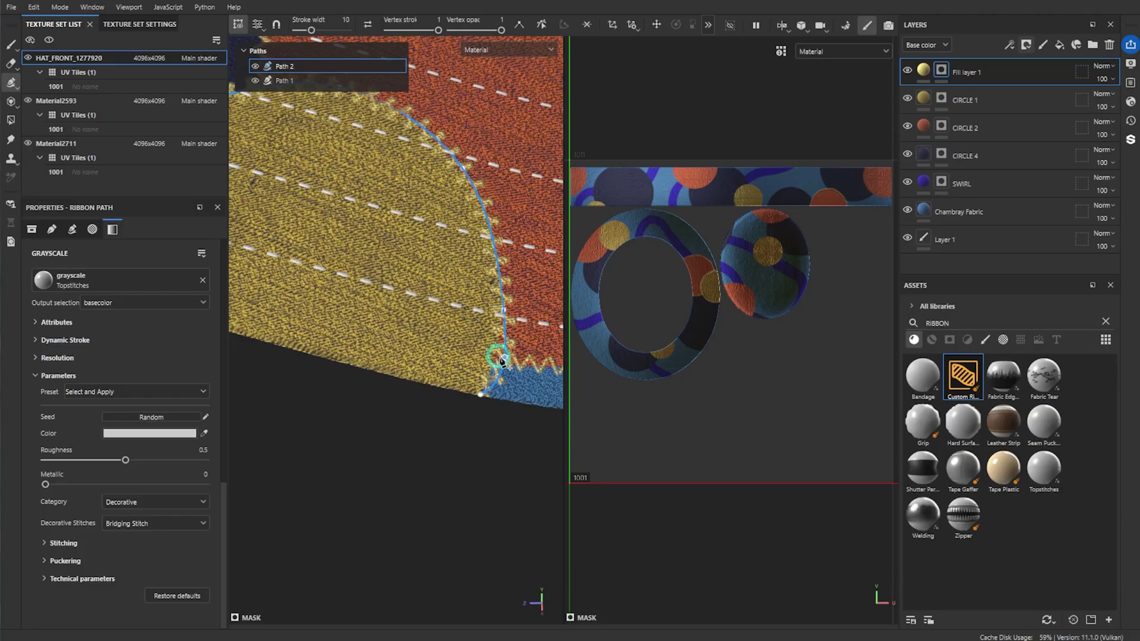
{"action": "left_click_drag", "start_coordinate": [502, 315], "coordinate": [499, 283]}
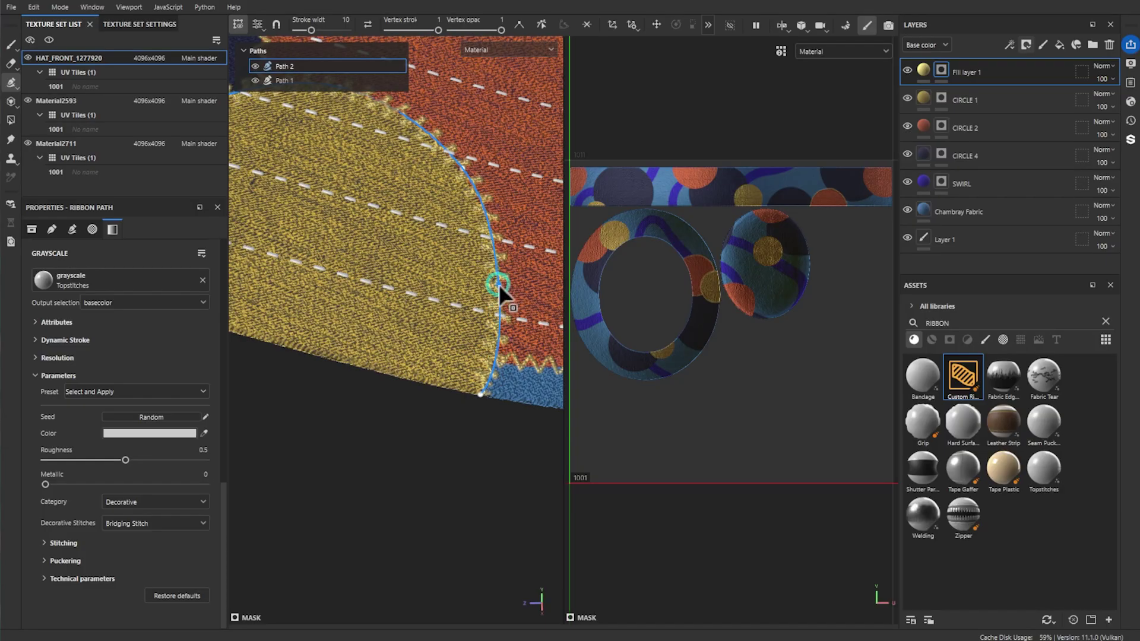
{"action": "scroll", "coordinate": [382, 397], "scroll_direction": "down", "scroll_amount": 3}
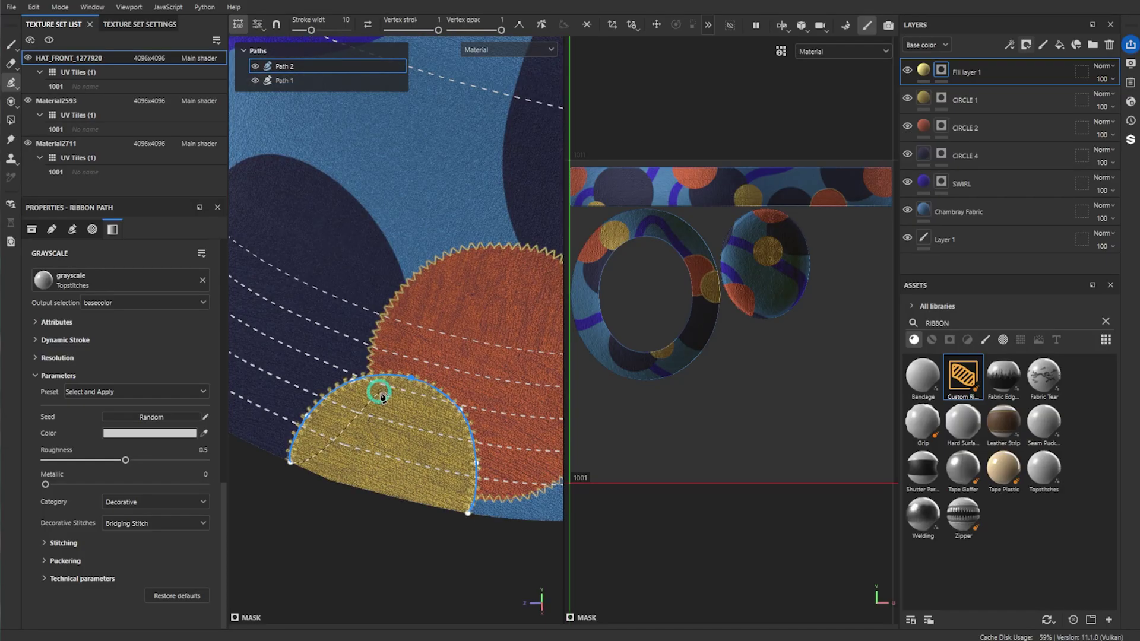
{"action": "key", "text": "Escape"}
Step: Draw a third ribbon path along the curved edge of the dark navy circle, from the orange circle around to the brim edge
{"action": "middle_click_drag", "start_coordinate": [380, 453], "coordinate": [385, 476], "text": "alt"}
{"action": "mouse_move", "coordinate": [384, 476]}
{"action": "left_mouse_down", "text": "alt"}
{"action": "mouse_move", "coordinate": [395, 473]}
{"action": "mouse_move", "coordinate": [376, 461]}
{"action": "left_mouse_up", "text": "alt"}
{"action": "middle_click_drag", "start_coordinate": [377, 460], "coordinate": [479, 437], "text": "alt"}
{"action": "right_click_drag", "start_coordinate": [451, 321], "coordinate": [377, 389], "text": "alt"}
{"action": "middle_click_drag", "start_coordinate": [376, 389], "coordinate": [418, 384], "text": "alt"}
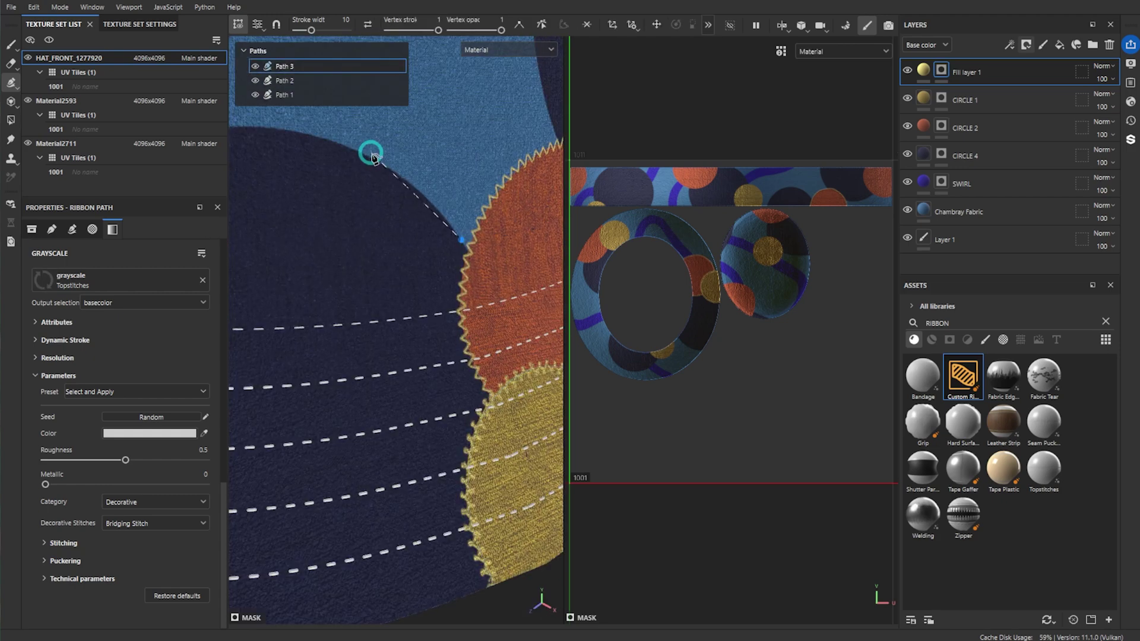
{"action": "left_click", "coordinate": [362, 153]}
{"action": "left_click_drag", "start_coordinate": [361, 153], "coordinate": [374, 182], "text": "alt"}
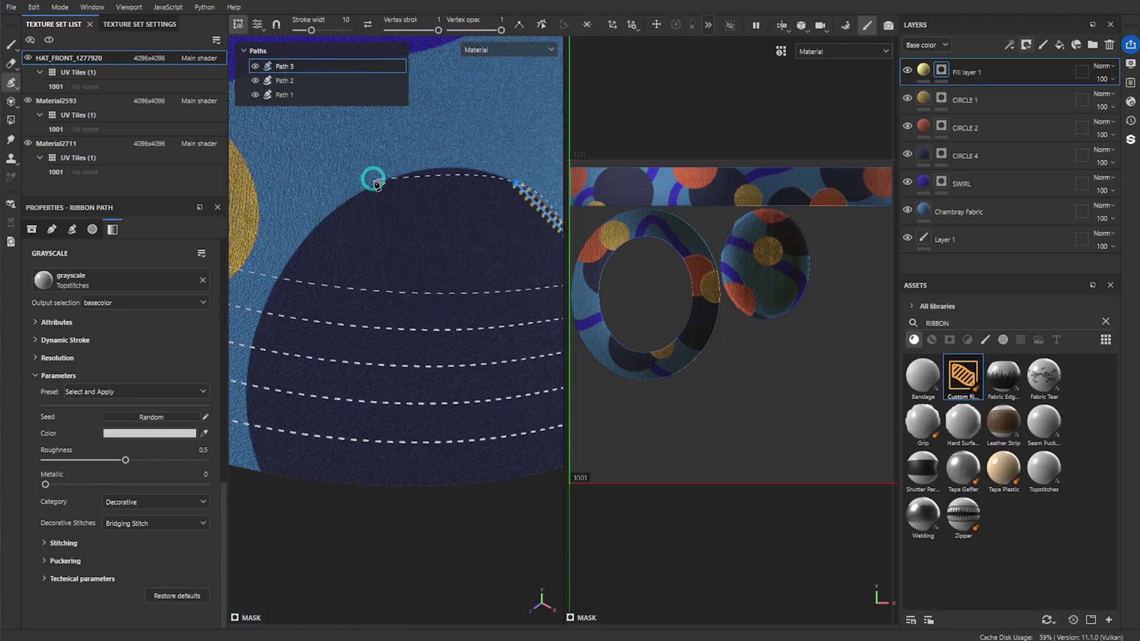
{"action": "left_click", "coordinate": [374, 185]}
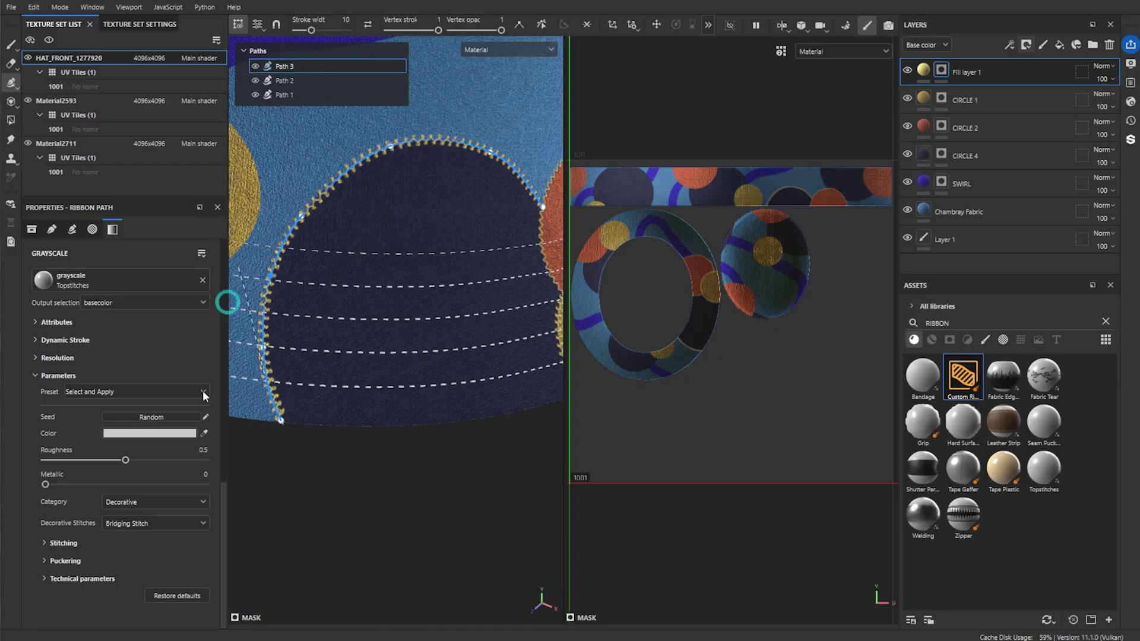
Step: Change the navy circle path to the Complex category's Chain Stitch and widen its stroke to 22.06
{"action": "left_click", "coordinate": [141, 524]}
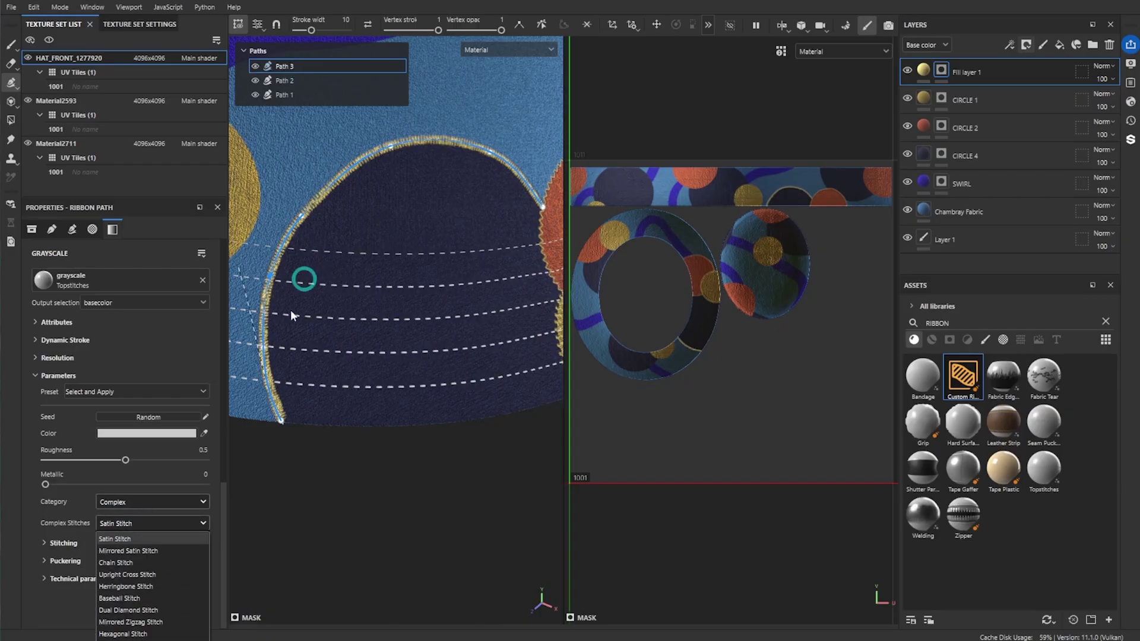
{"action": "left_click", "coordinate": [153, 562]}
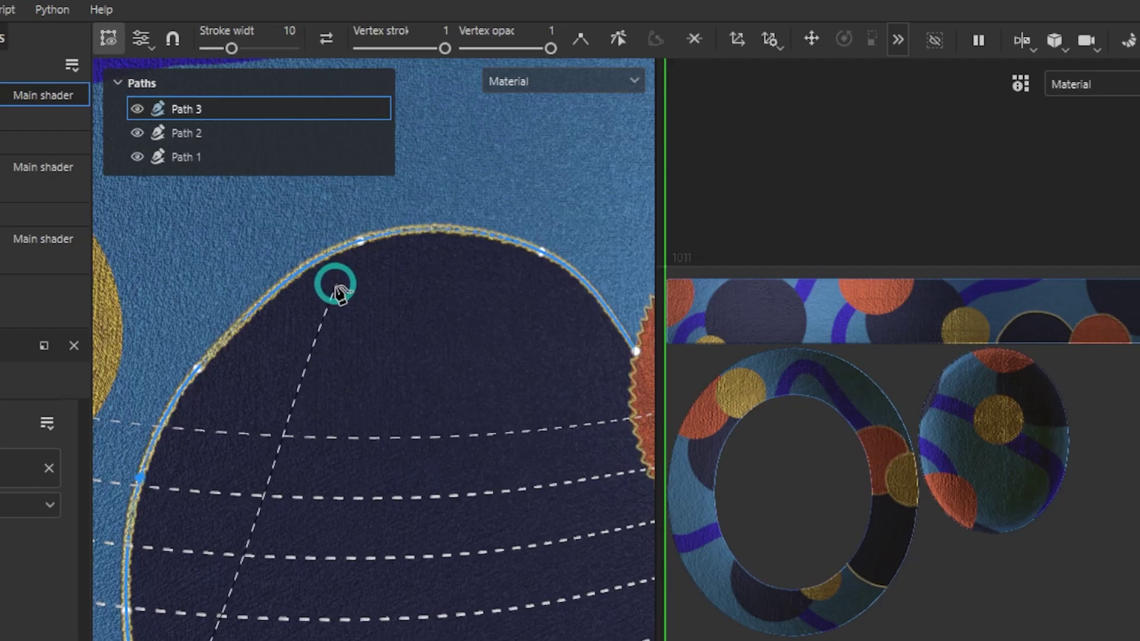
{"action": "left_click_drag", "start_coordinate": [237, 55], "coordinate": [251, 53]}
Step: Change the navy circle path's complex stitch to Baseball Stitch, reduce its stroke width to 10.98, and deselect the path
{"action": "left_click", "coordinate": [117, 530]}
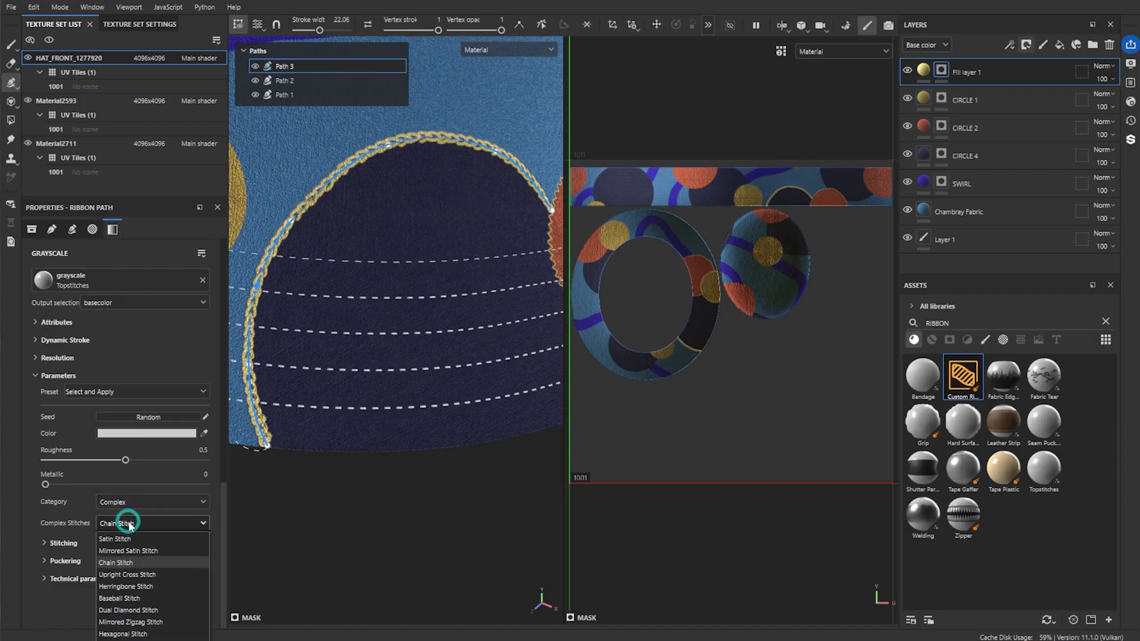
{"action": "left_click", "coordinate": [153, 600]}
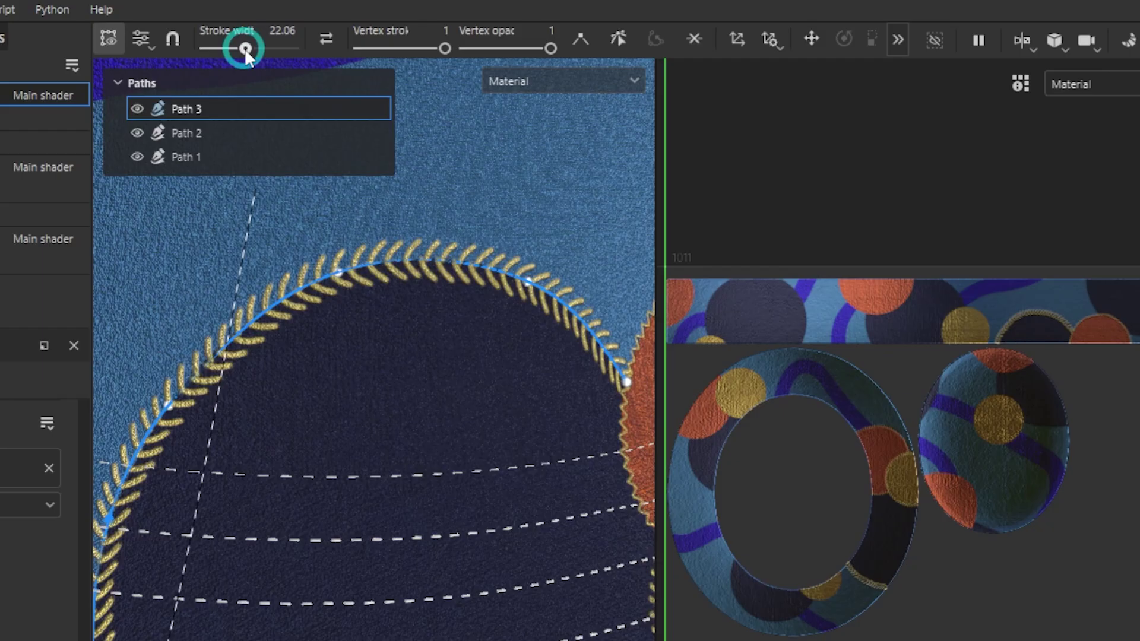
{"action": "left_click_drag", "start_coordinate": [319, 30], "coordinate": [313, 31]}
{"action": "left_click_drag", "start_coordinate": [236, 50], "coordinate": [233, 50]}
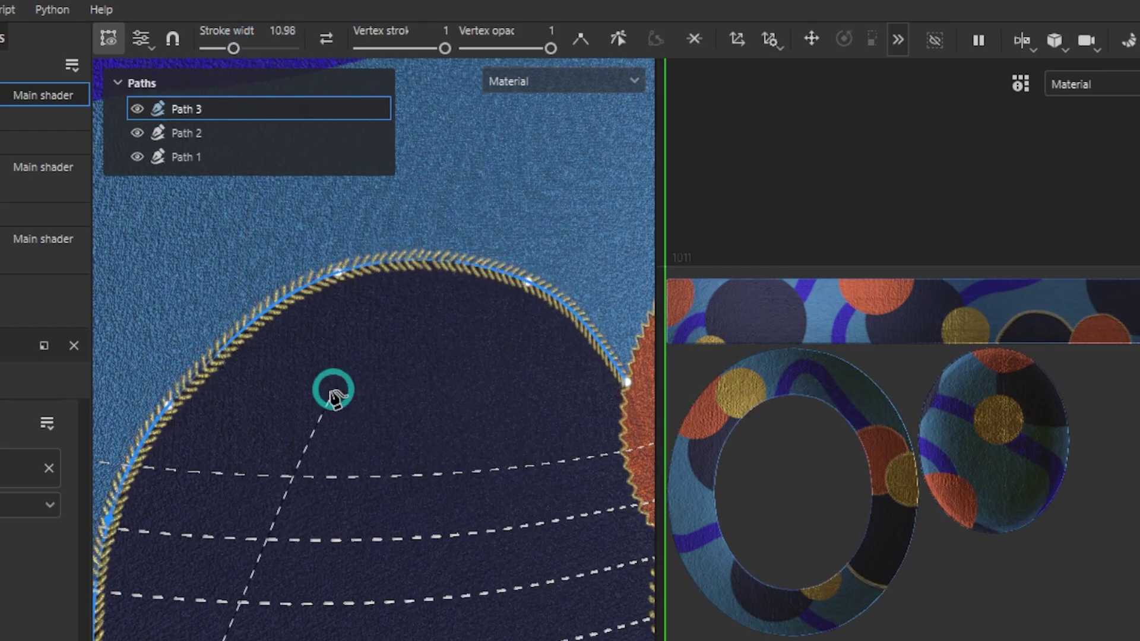
{"action": "key", "text": "Escape"}
Step: Inspect the topstitching around the circles and swirls on the whole hat from several sides
{"action": "scroll", "coordinate": [346, 499], "scroll_direction": "down", "scroll_amount": 3}
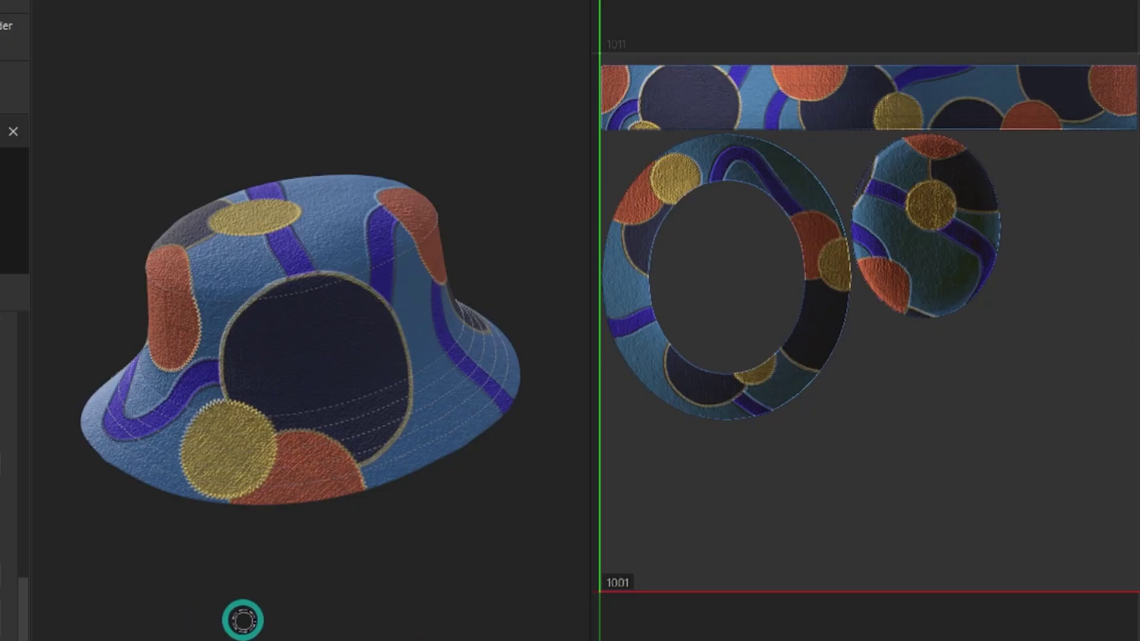
{"action": "scroll", "coordinate": [255, 609], "scroll_direction": "down", "scroll_amount": 2}
{"action": "scroll", "coordinate": [288, 528], "scroll_direction": "up", "scroll_amount": 2}
{"action": "left_click_drag", "start_coordinate": [204, 350], "coordinate": [314, 324], "text": "alt"}
{"action": "middle_click_drag", "start_coordinate": [151, 425], "coordinate": [488, 397], "text": "alt"}
{"action": "left_click_drag", "start_coordinate": [487, 396], "coordinate": [290, 366], "text": "alt"}
{"action": "middle_click_drag", "start_coordinate": [375, 367], "coordinate": [234, 409], "text": "alt"}
{"action": "mouse_move", "coordinate": [445, 356]}
{"action": "left_mouse_down", "text": "alt"}
{"action": "mouse_move", "coordinate": [262, 381]}
{"action": "mouse_move", "coordinate": [433, 338]}
{"action": "mouse_move", "coordinate": [260, 345]}
{"action": "mouse_move", "coordinate": [522, 338]}
{"action": "mouse_move", "coordinate": [590, 451]}
{"action": "left_mouse_up", "text": "alt"}
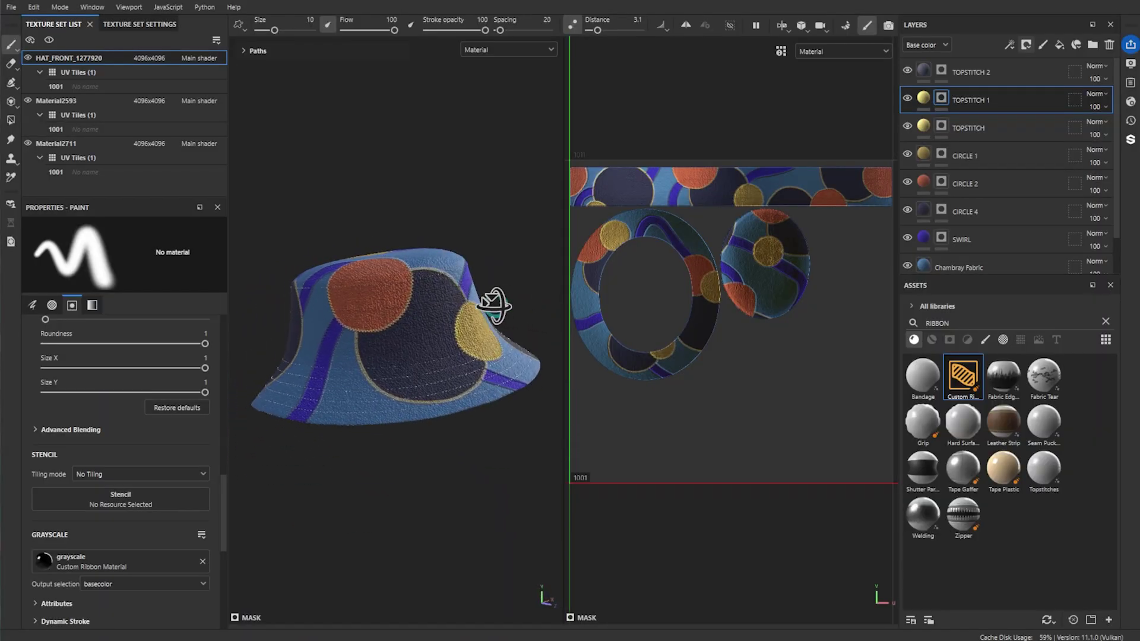